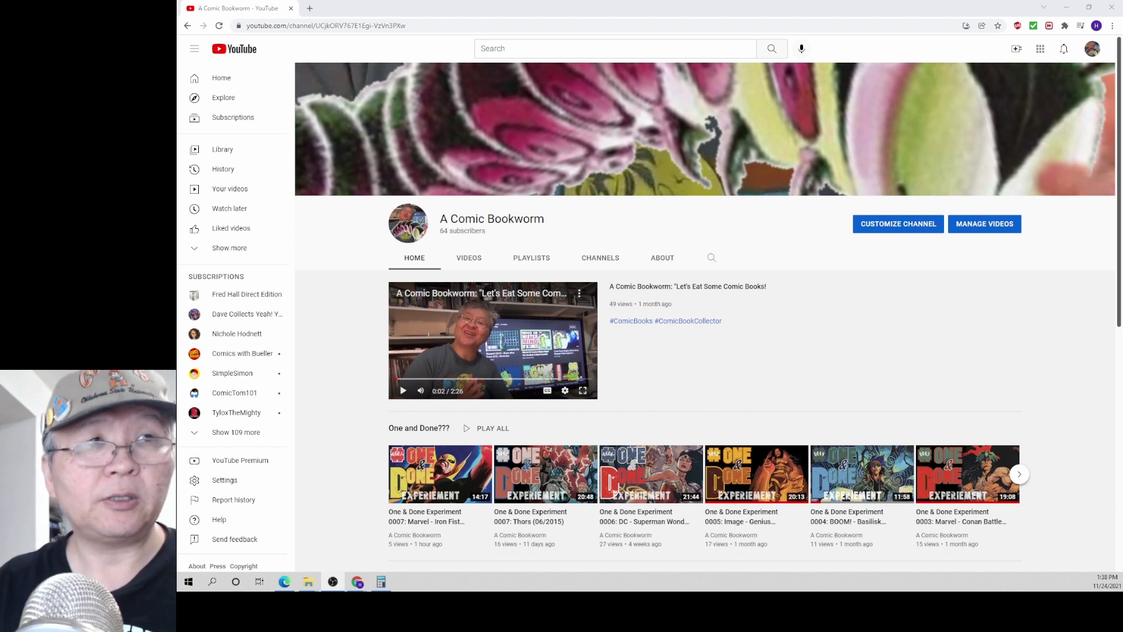
Look over the thumbnail styles in the channel's video rows, from One and Done??? down to My Original Collection
scroll(845, 409, down, 2)
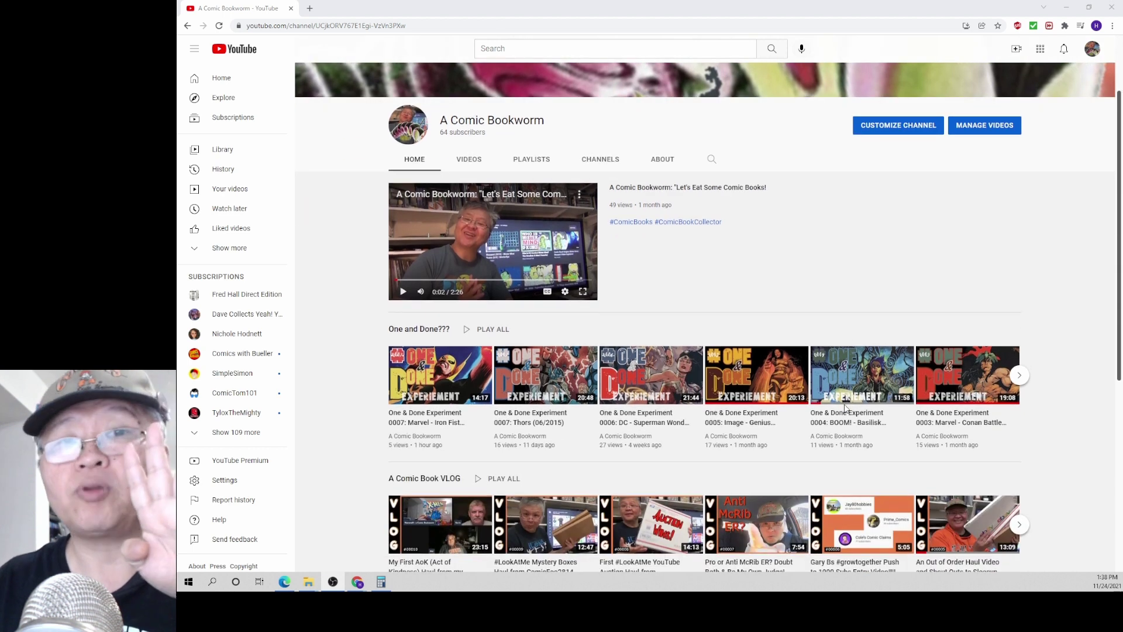
scroll(845, 408, down, 3)
scroll(845, 408, down, 2)
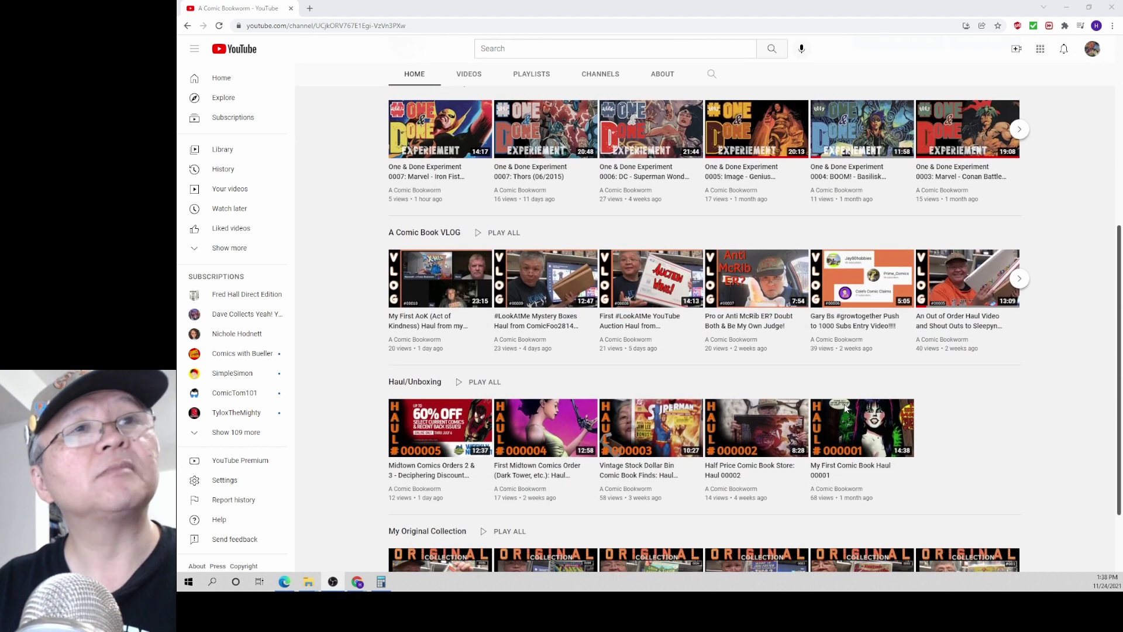
mouse_move(876, 421)
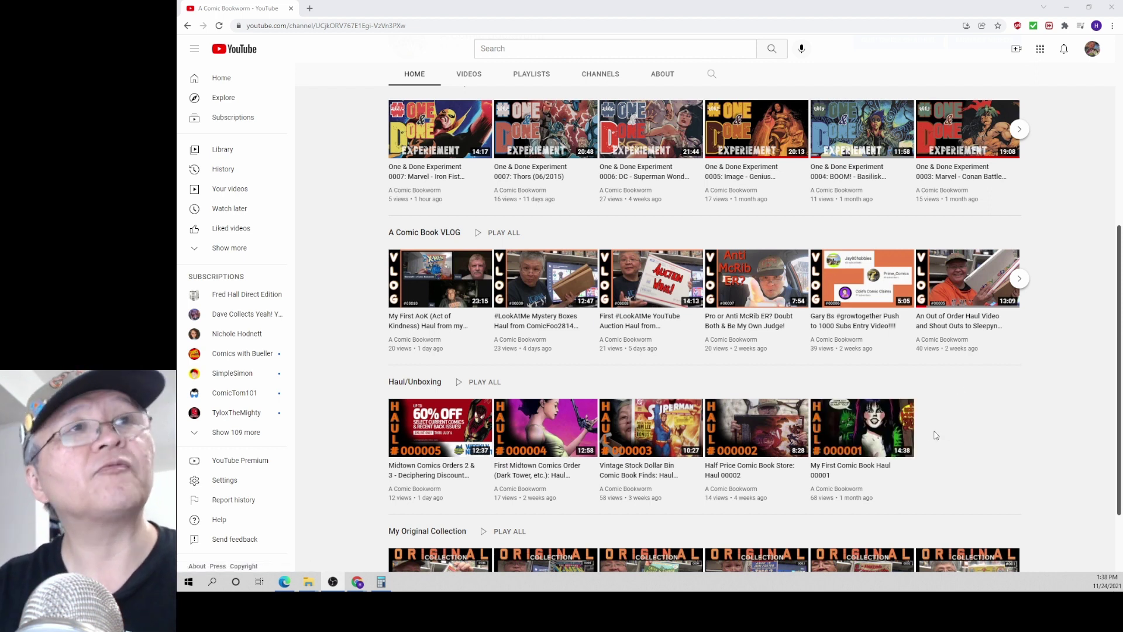
scroll(930, 442, up, 1)
scroll(931, 444, down, 1)
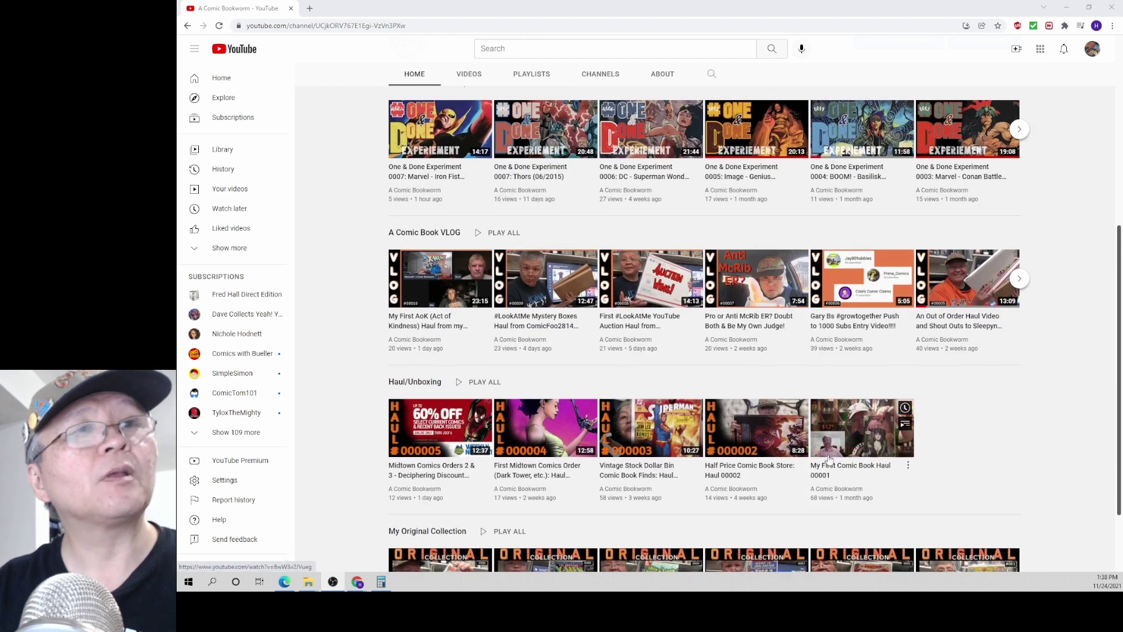
mouse_move(727, 459)
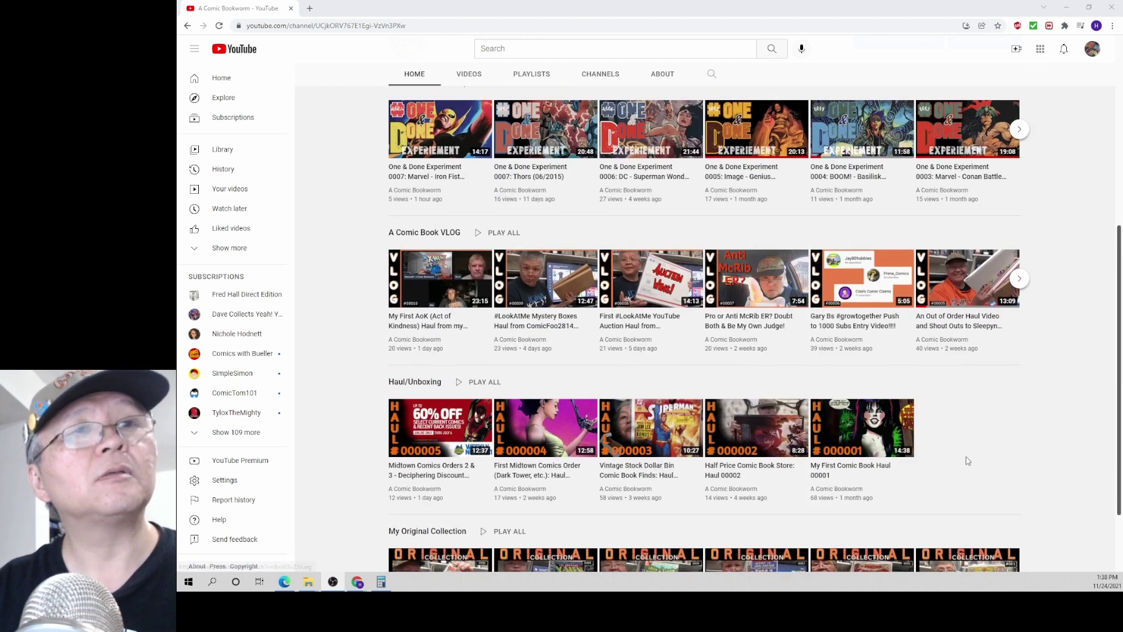
mouse_move(883, 305)
scroll(866, 445, down, 2)
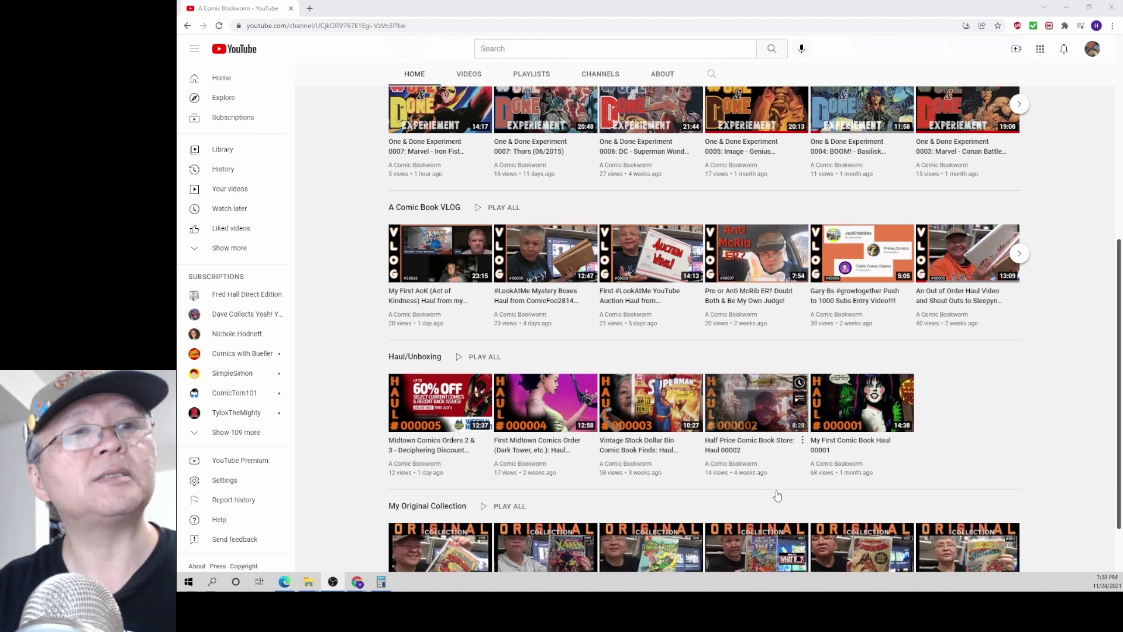
mouse_move(855, 500)
scroll(855, 500, up, 4)
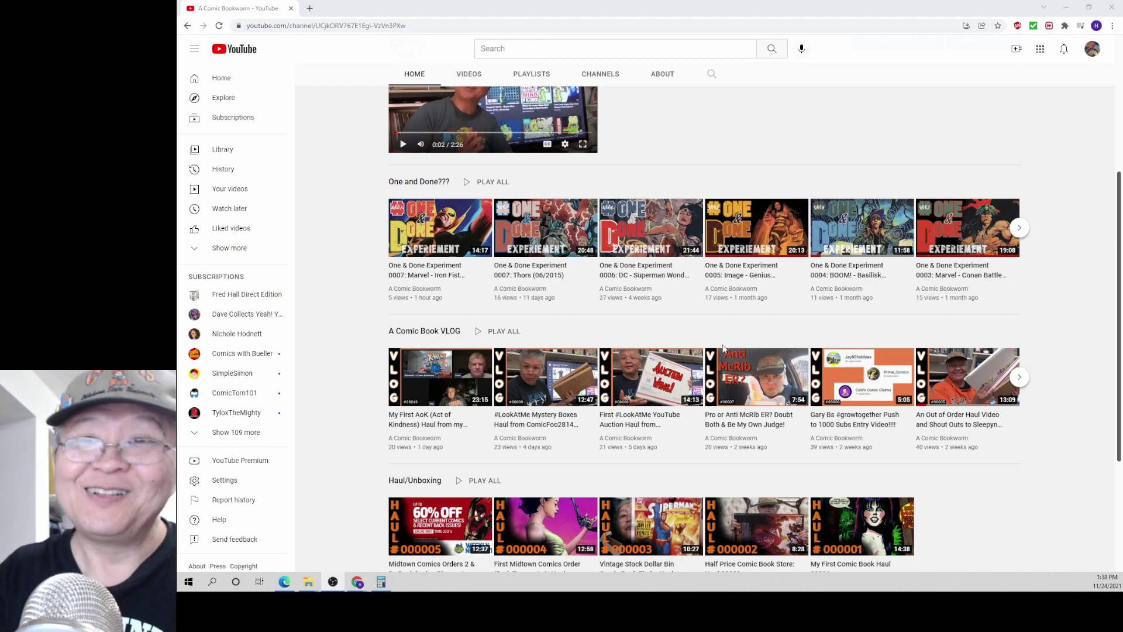
Switch to Pixlr X and create a blank Full HD canvas of 1920 x 1080 px without a background
click(1064, 11)
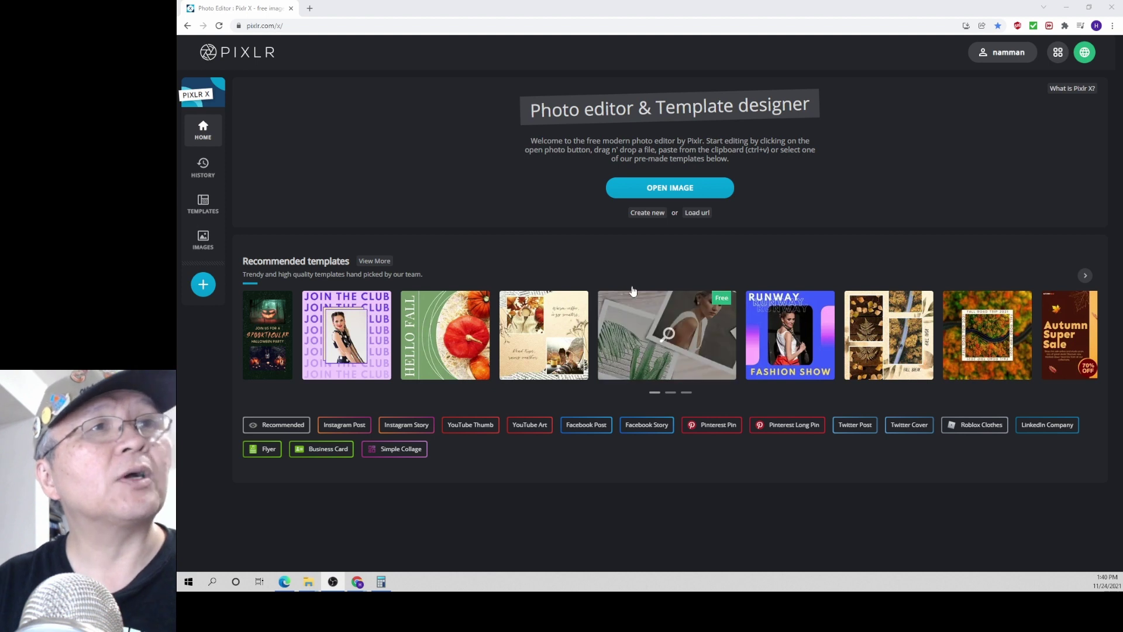
click(648, 213)
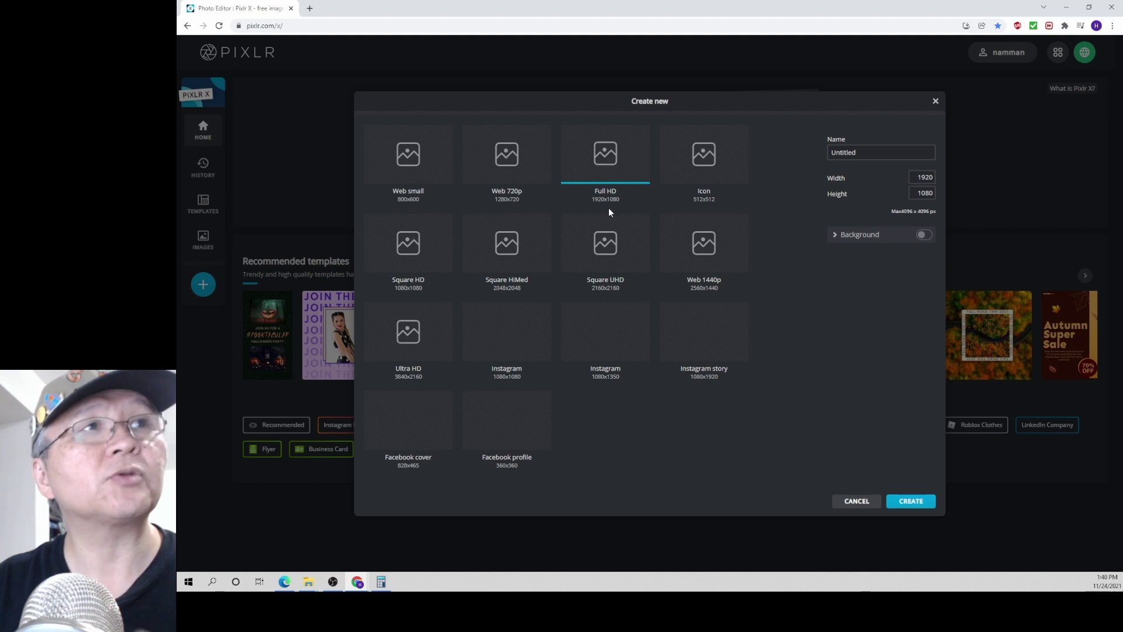
click(912, 501)
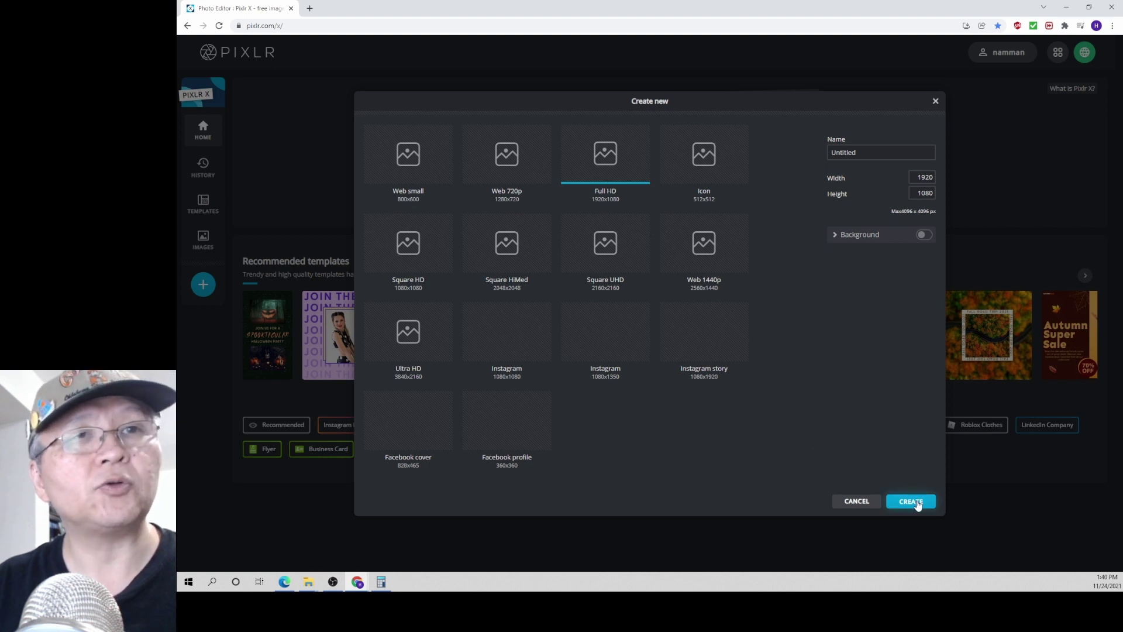
scroll(705, 385, down, 2)
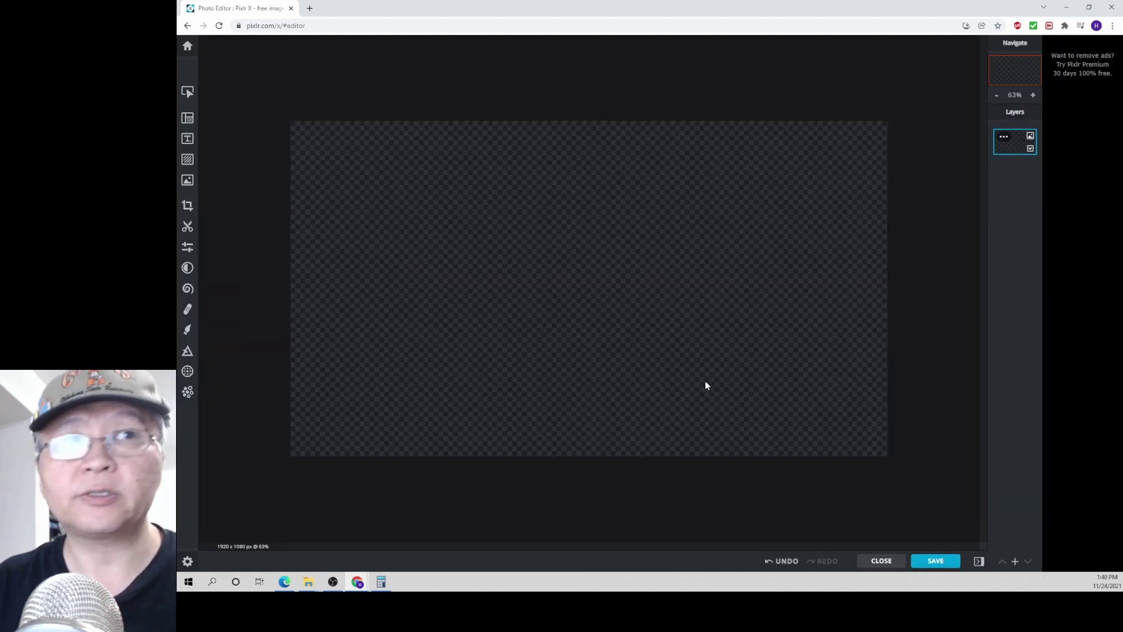
scroll(704, 381, up, 2)
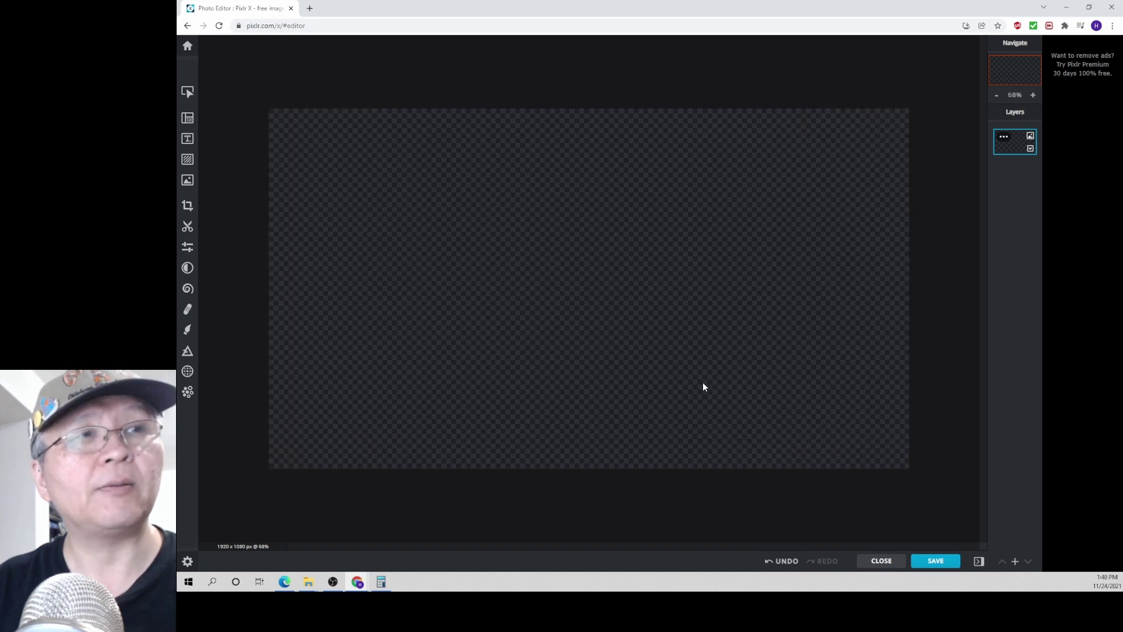
scroll(685, 347, up, 1)
scroll(686, 348, down, 1)
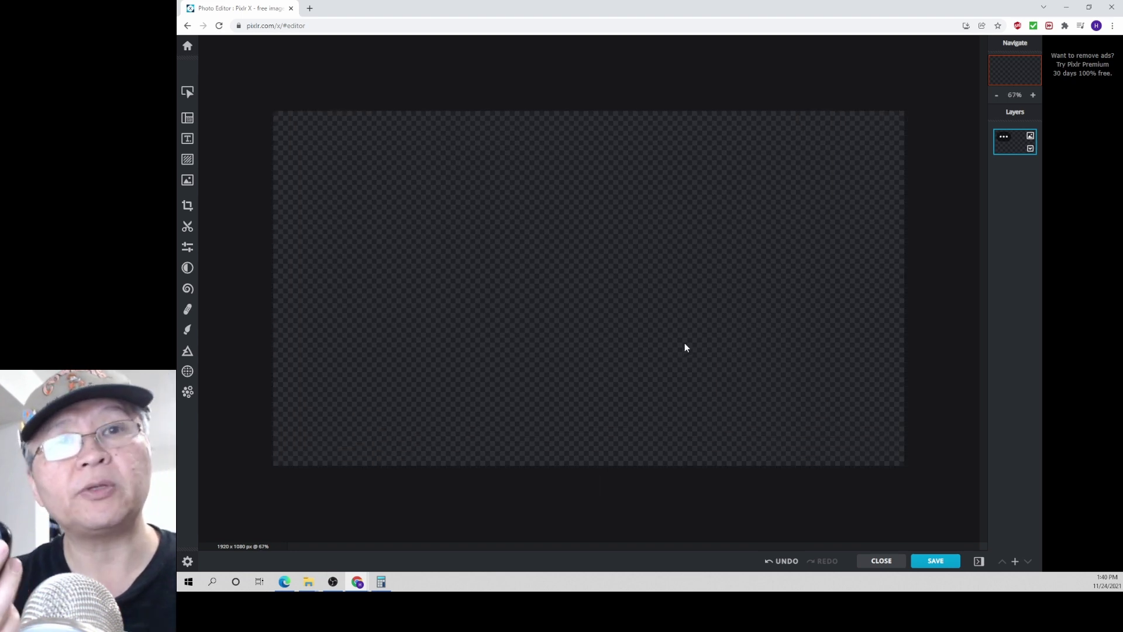
scroll(685, 347, up, 1)
scroll(686, 347, down, 1)
scroll(686, 348, up, 1)
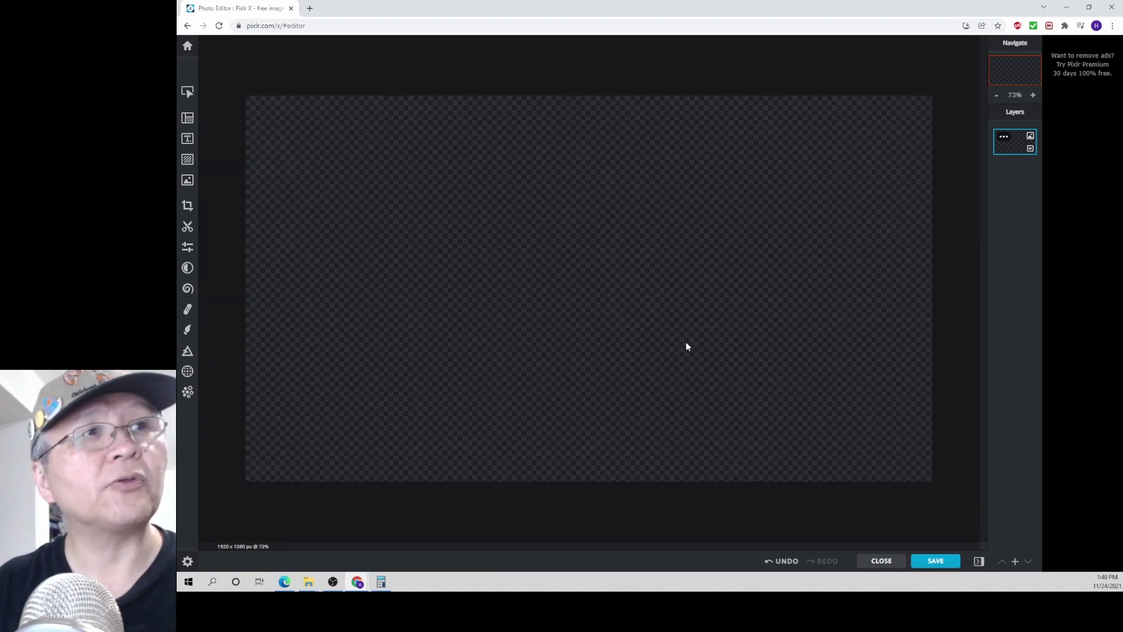
Draw filled black (#000000) rectangles as a full-height band along the canvas's left edge and a full-width band along its bottom edge
scroll(685, 348, down, 2)
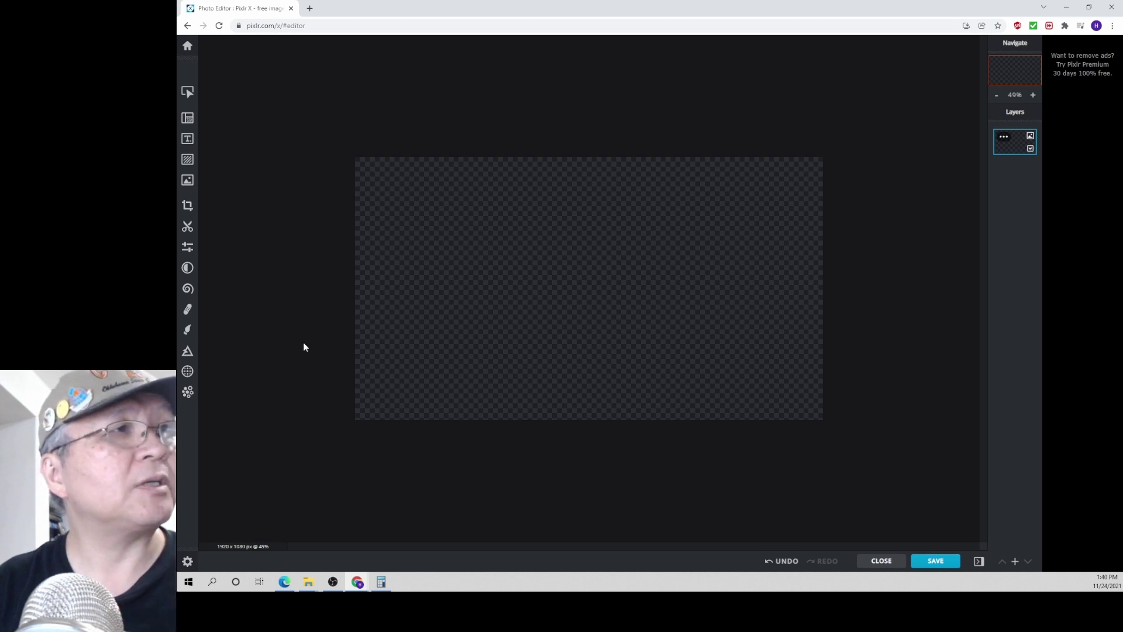
click(189, 331)
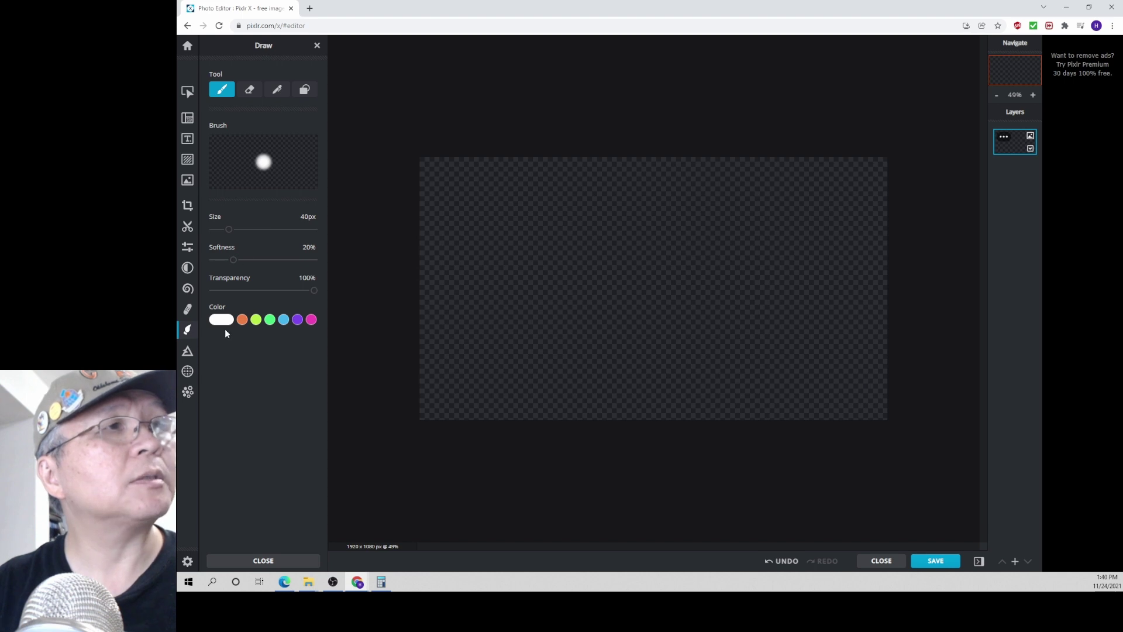
click(305, 90)
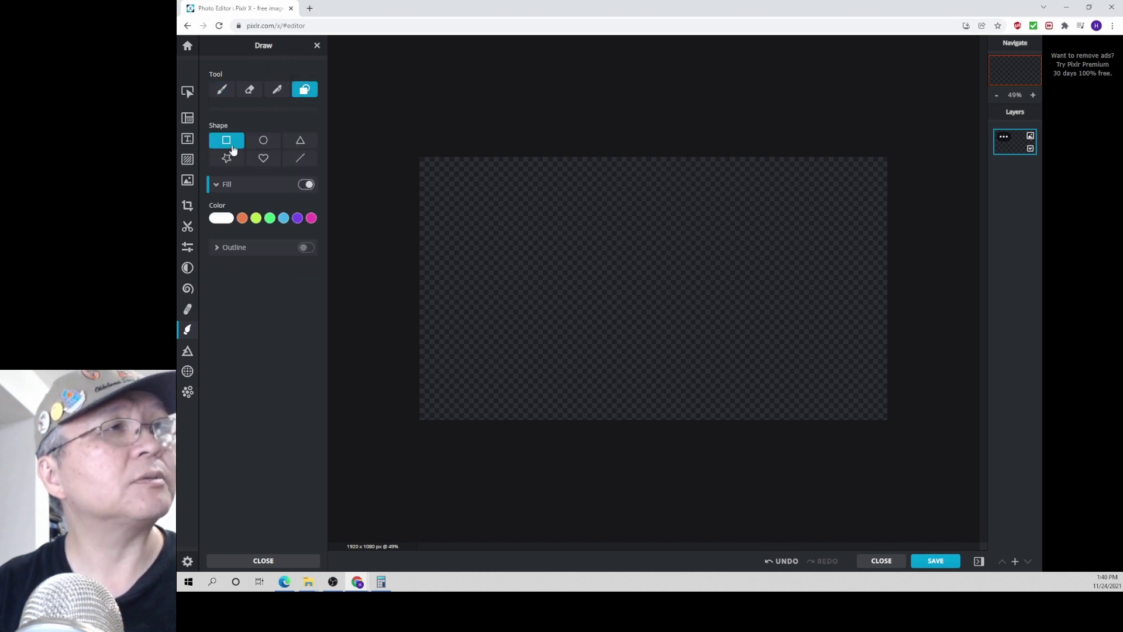
click(222, 226)
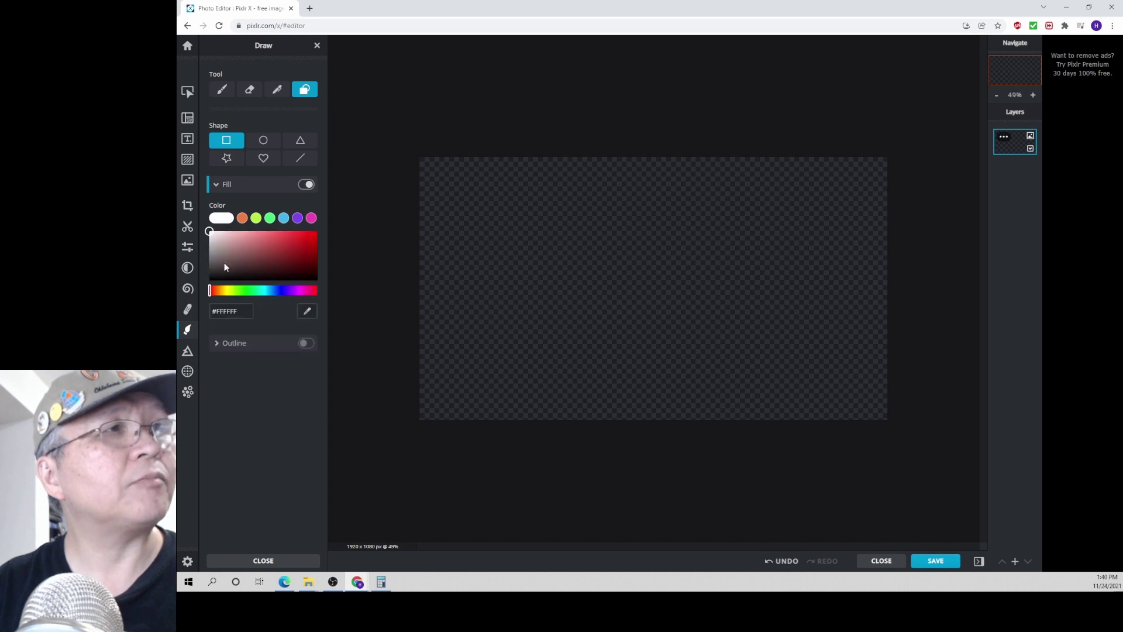
drag(211, 234, 209, 280)
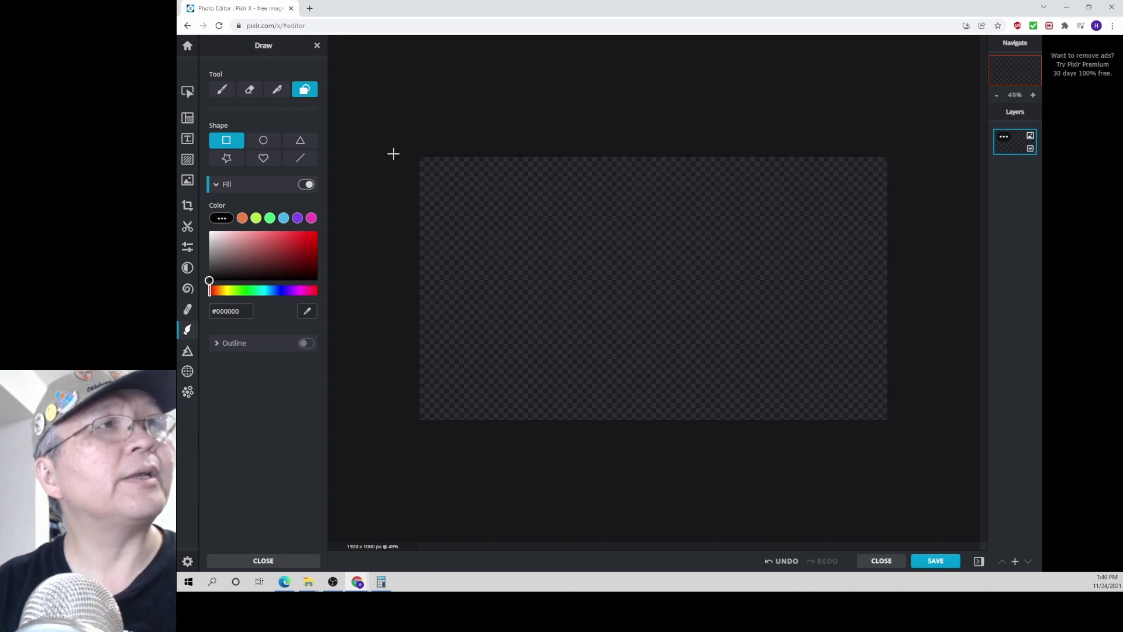
drag(396, 128, 462, 434)
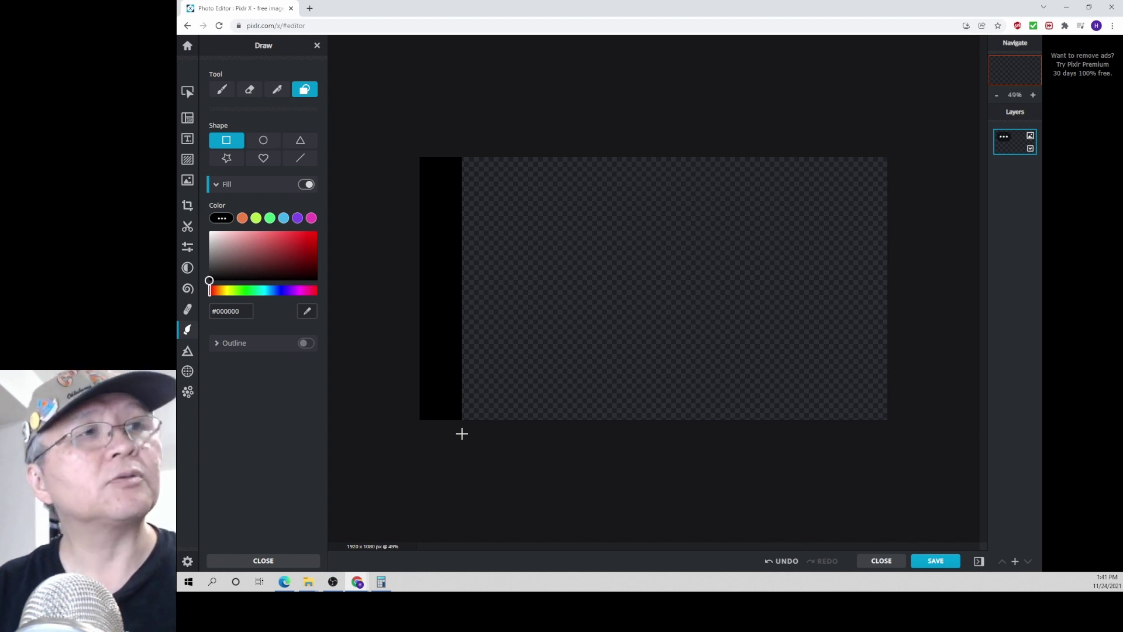
drag(462, 434, 461, 433)
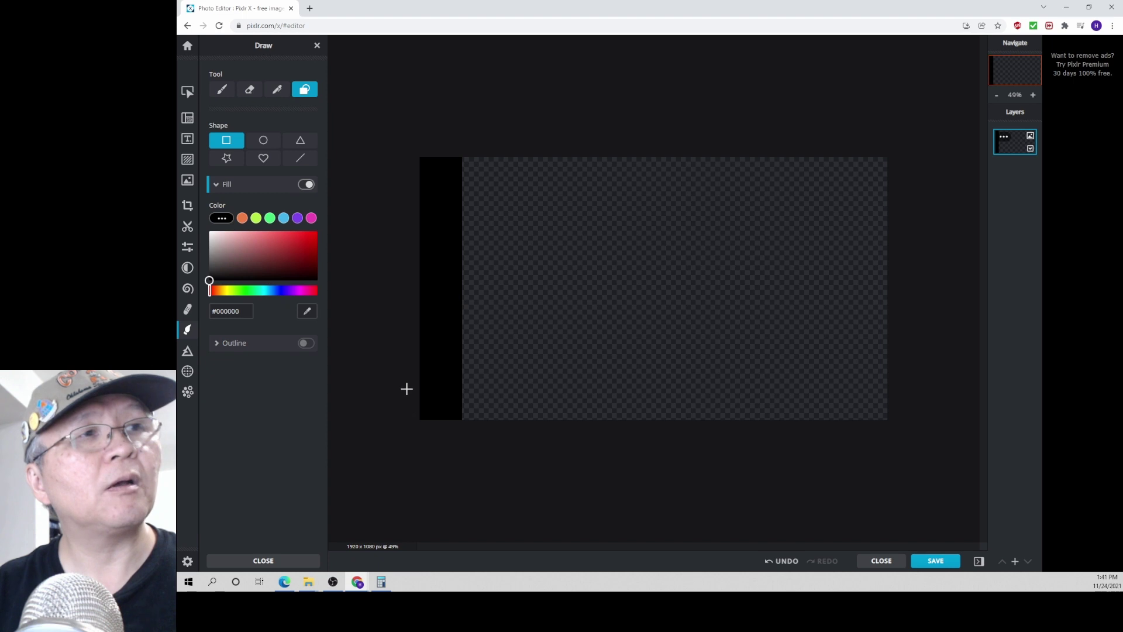
drag(402, 392, 897, 446)
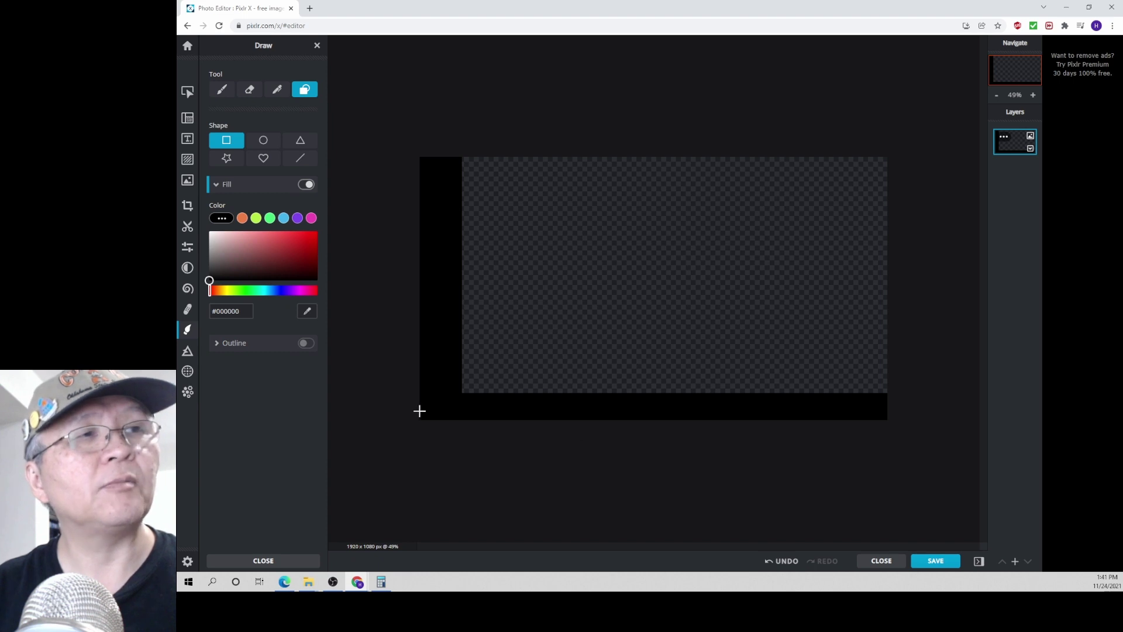
drag(397, 388, 939, 457)
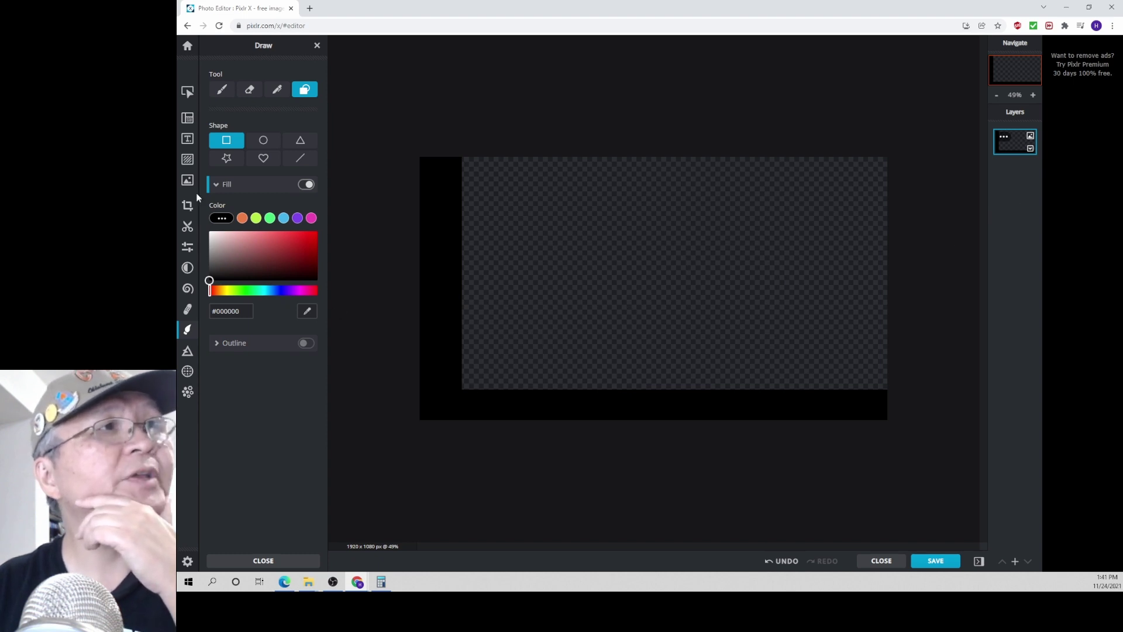
Add a new text layer reading "thread" in lowercase, with each letter on its own line
click(190, 145)
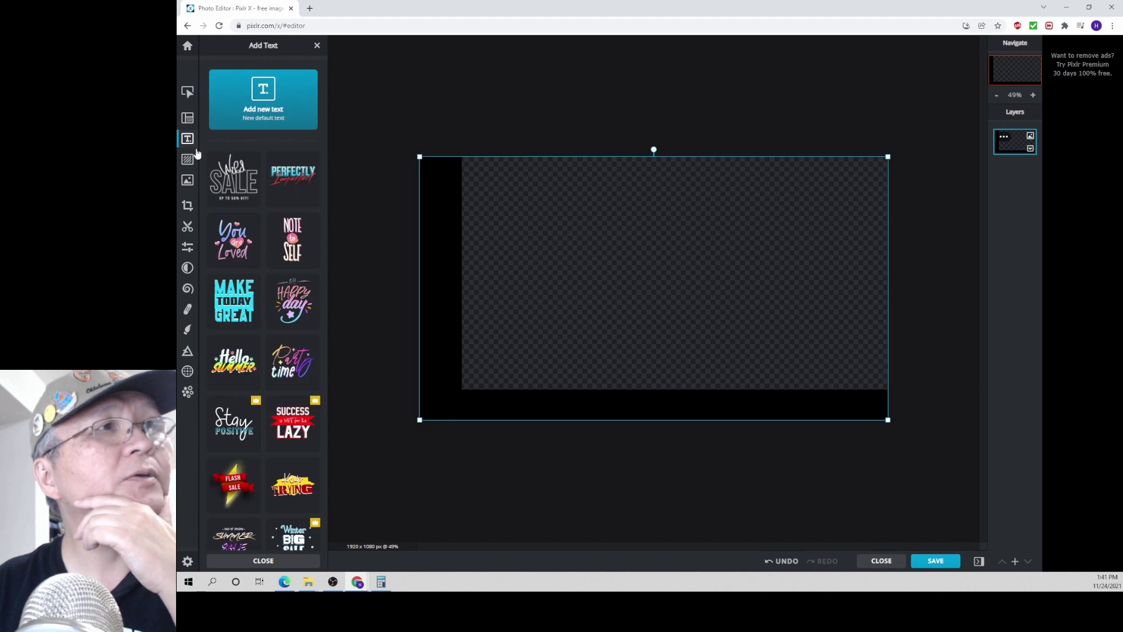
click(270, 93)
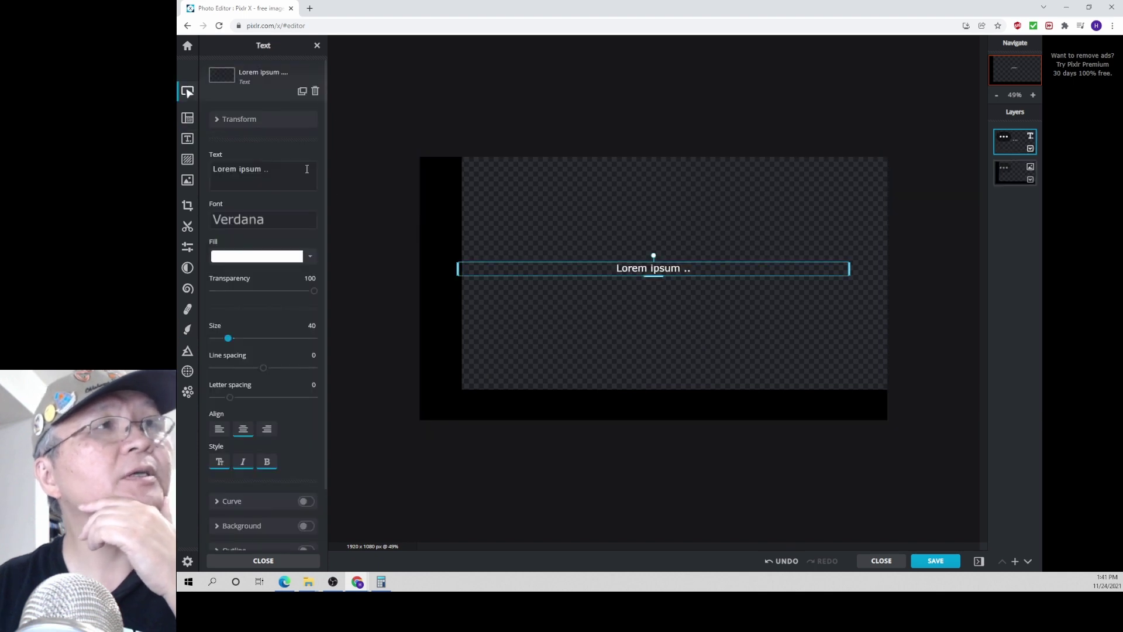
triple_click(288, 178)
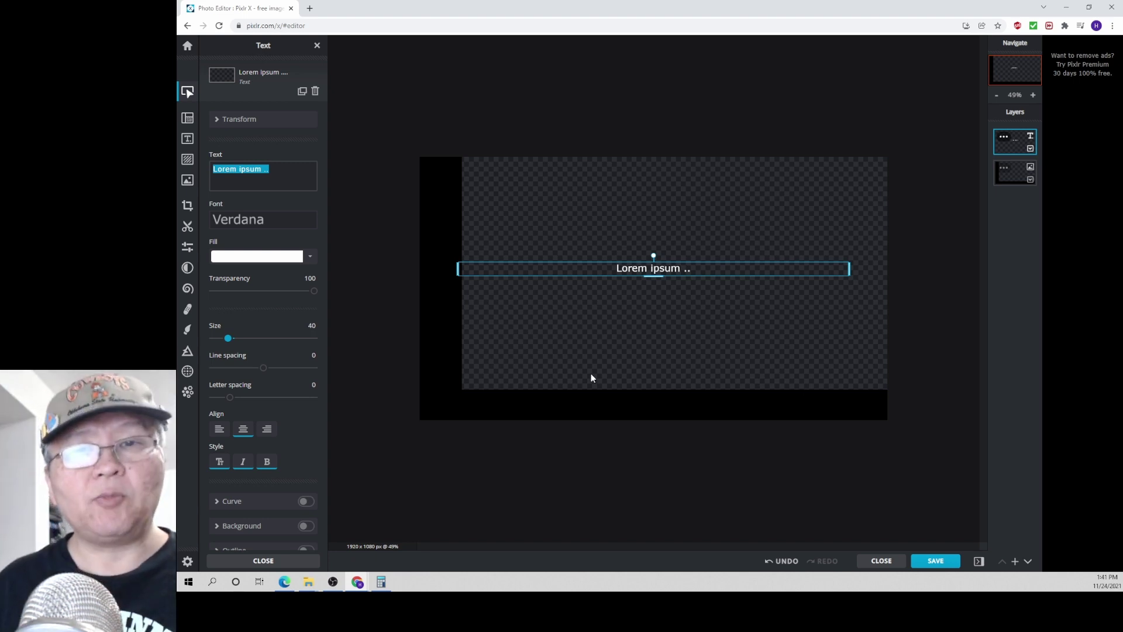
text(t)
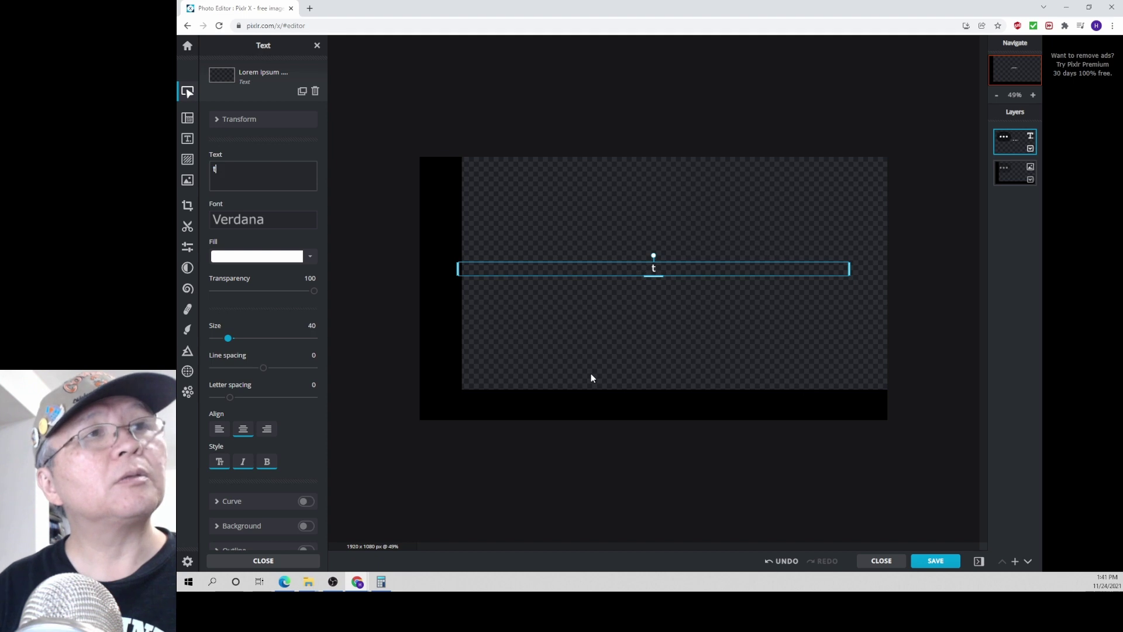
key(Return)
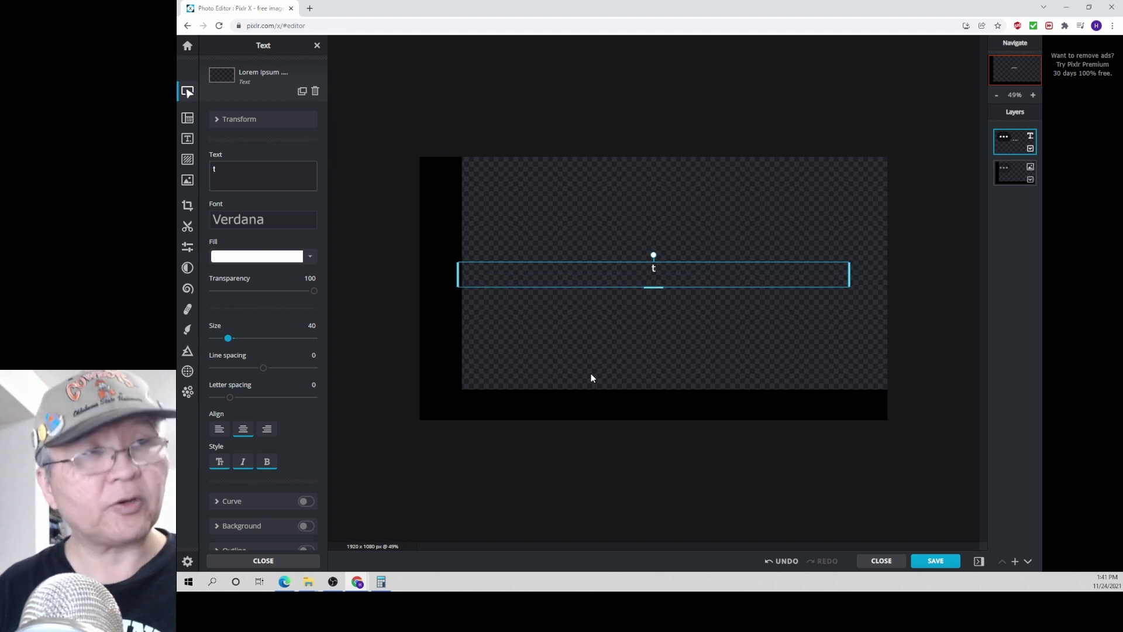
text(h)
key(Return)
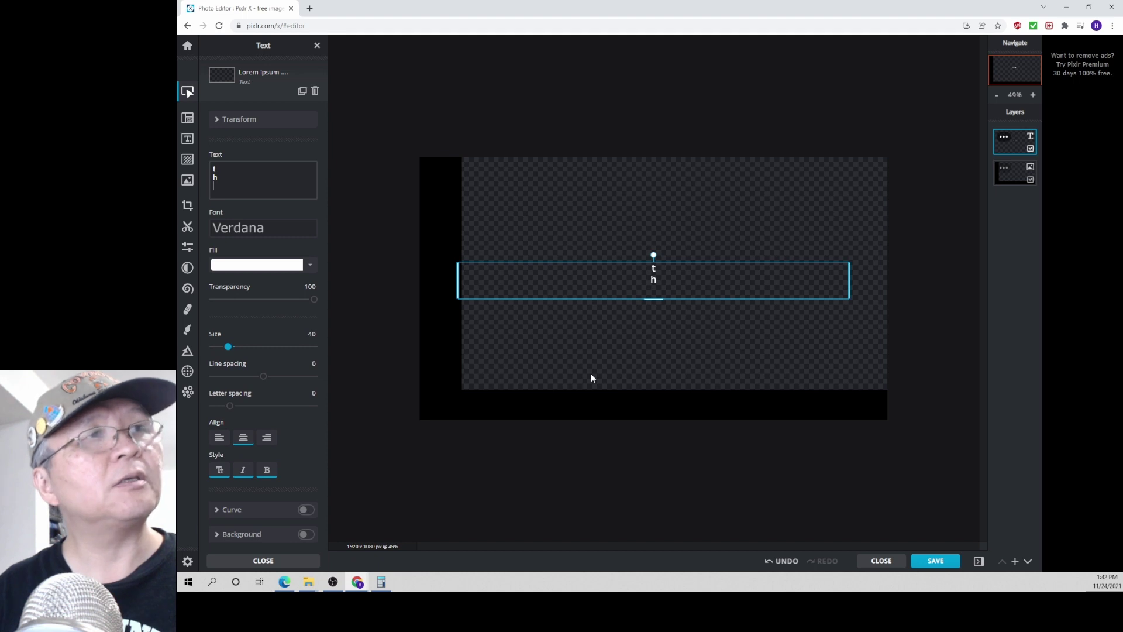
text(e)
key(Return)
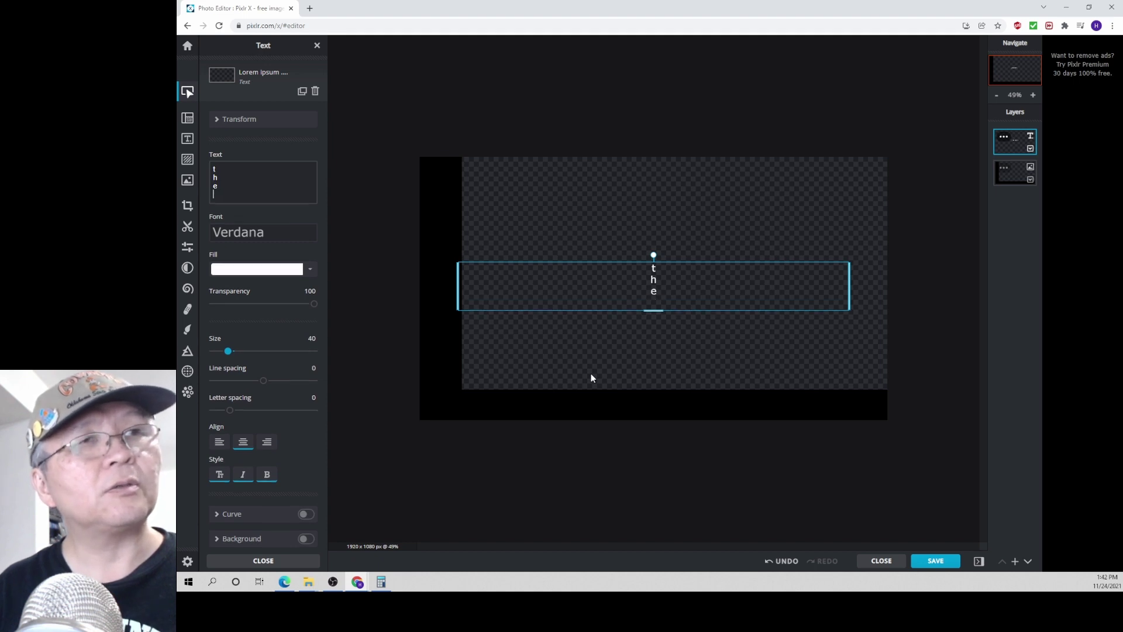
key(BackSpace)
key(BackSpace)
text(r)
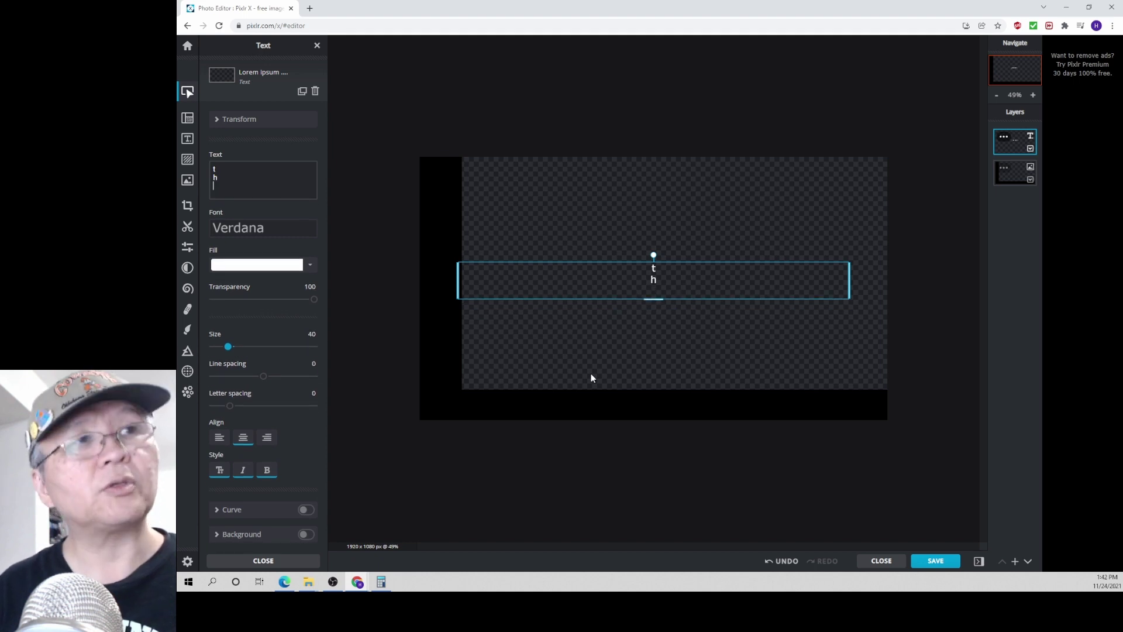
key(Return)
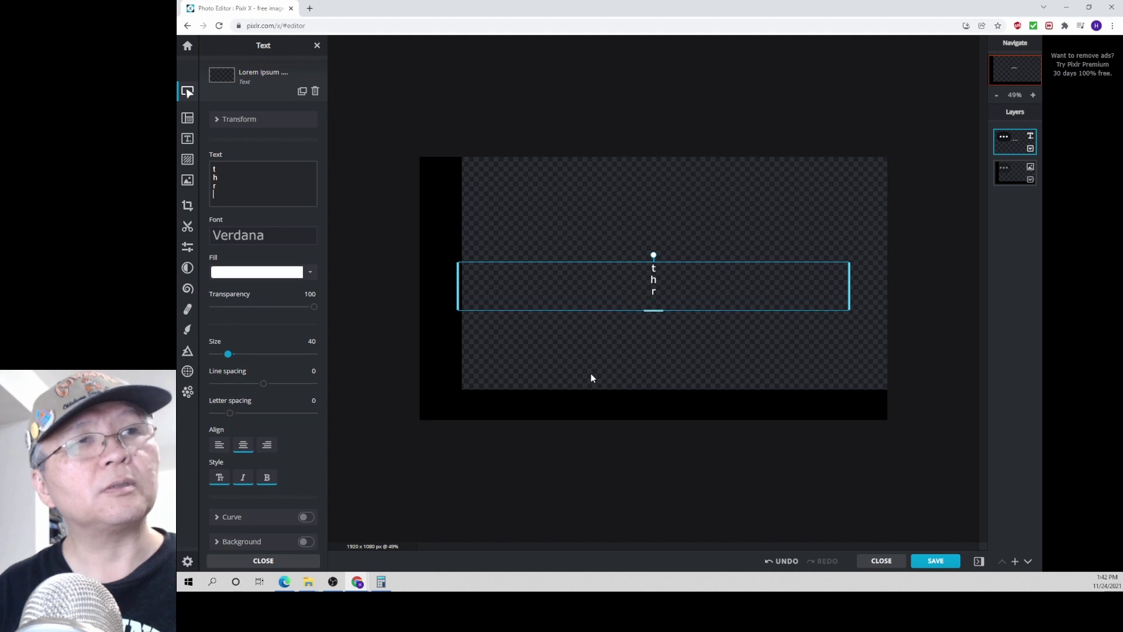
text(e)
key(Return)
text(a)
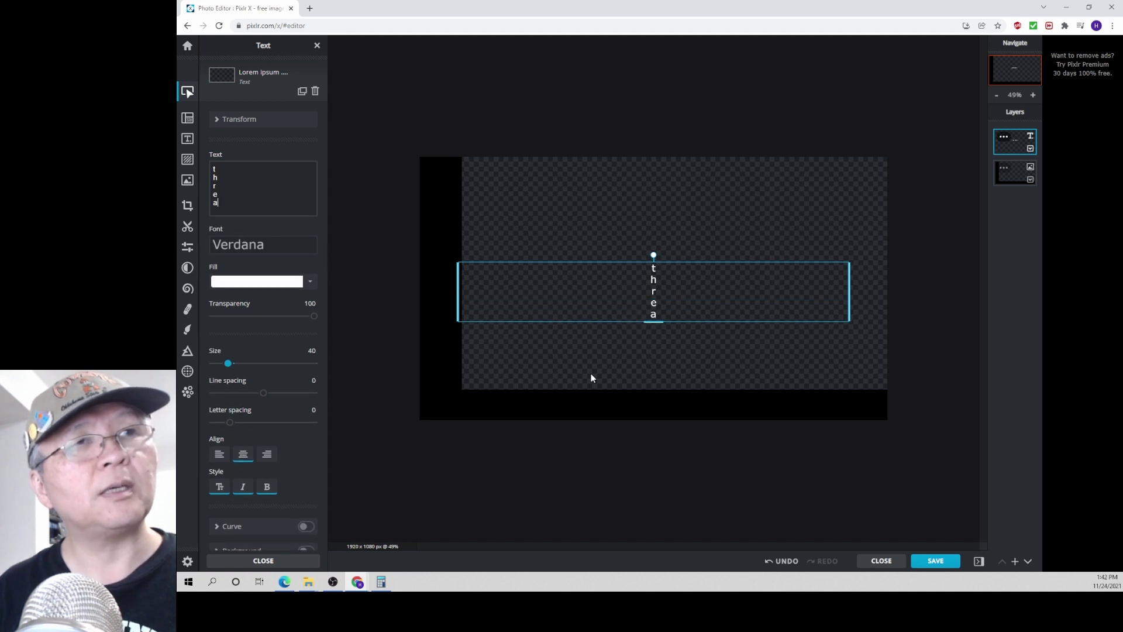
key(Return)
text(d)
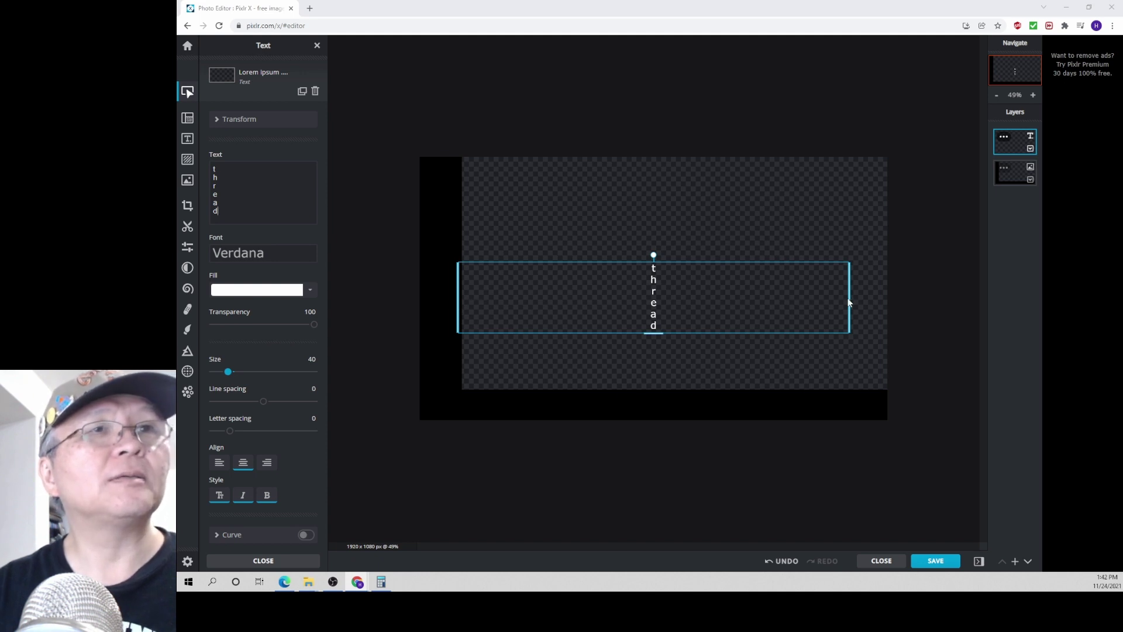
Narrow the vertical "thread" text box, place it over the left black band, and scale the text to size 130
drag(849, 303, 477, 386)
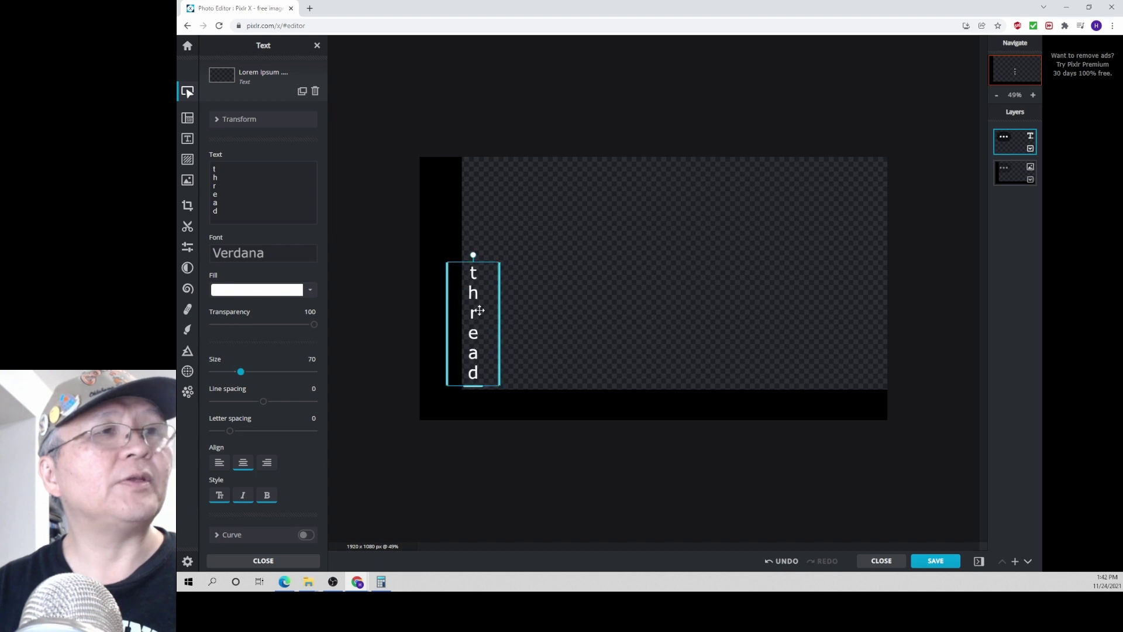
drag(488, 263, 458, 158)
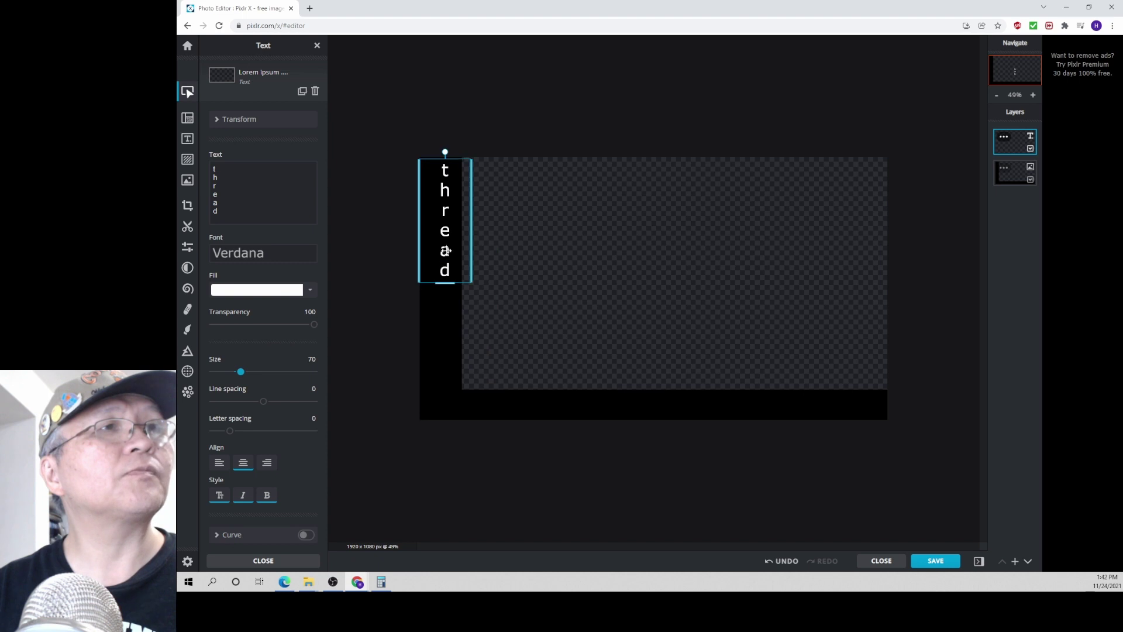
drag(443, 286, 446, 391)
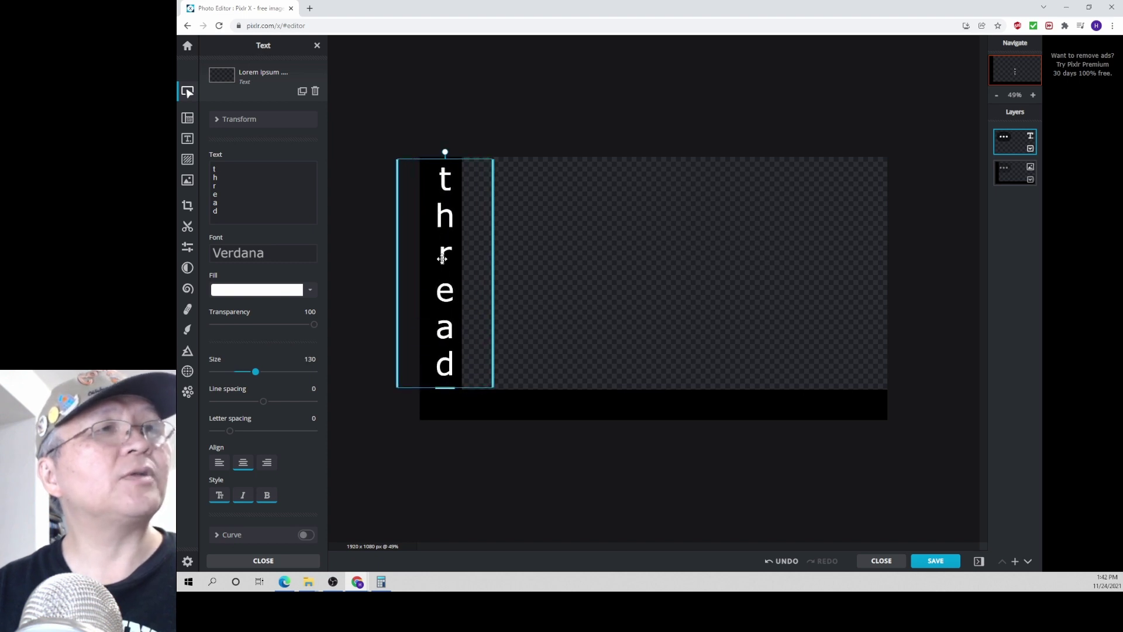
Make the vertical "thread" text uppercase and bold, and centre it horizontally on the black band
click(220, 498)
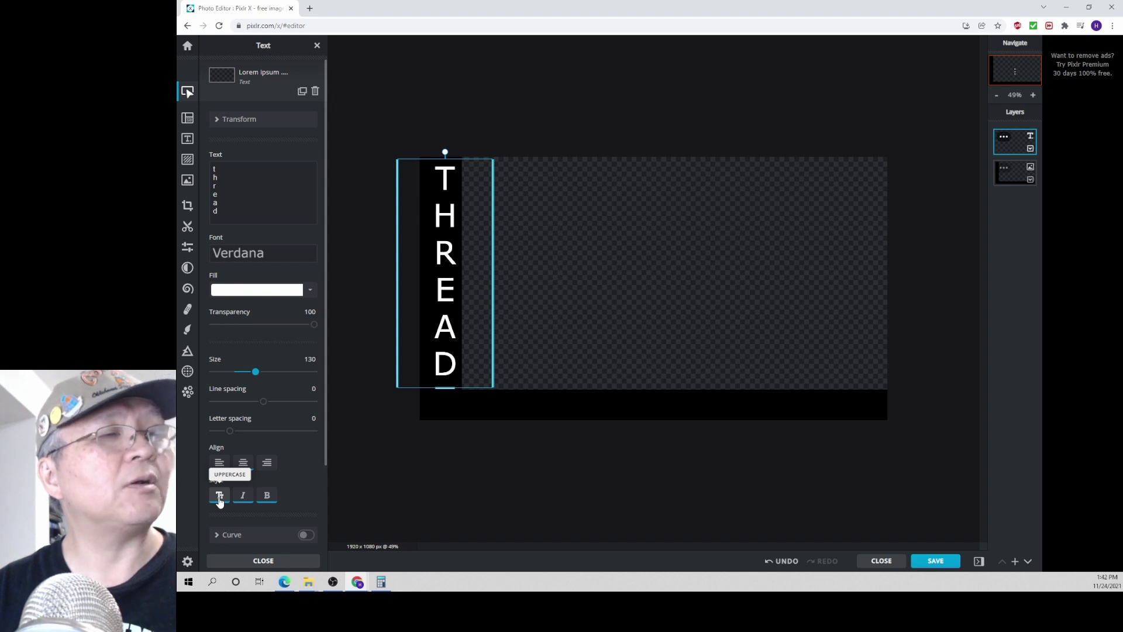
click(268, 503)
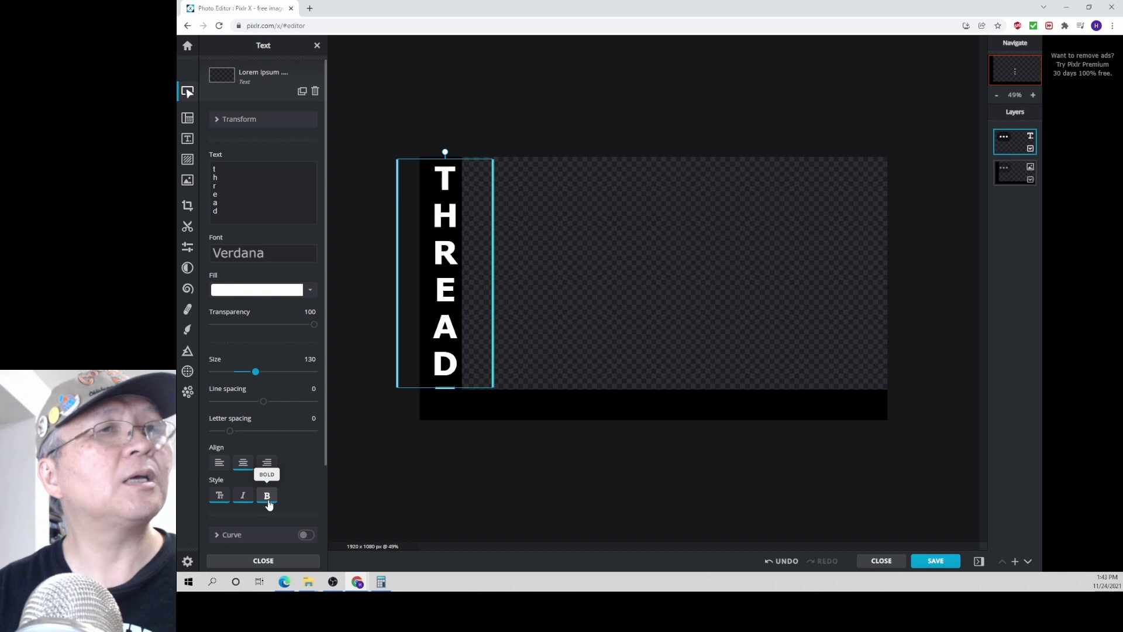
click(471, 334)
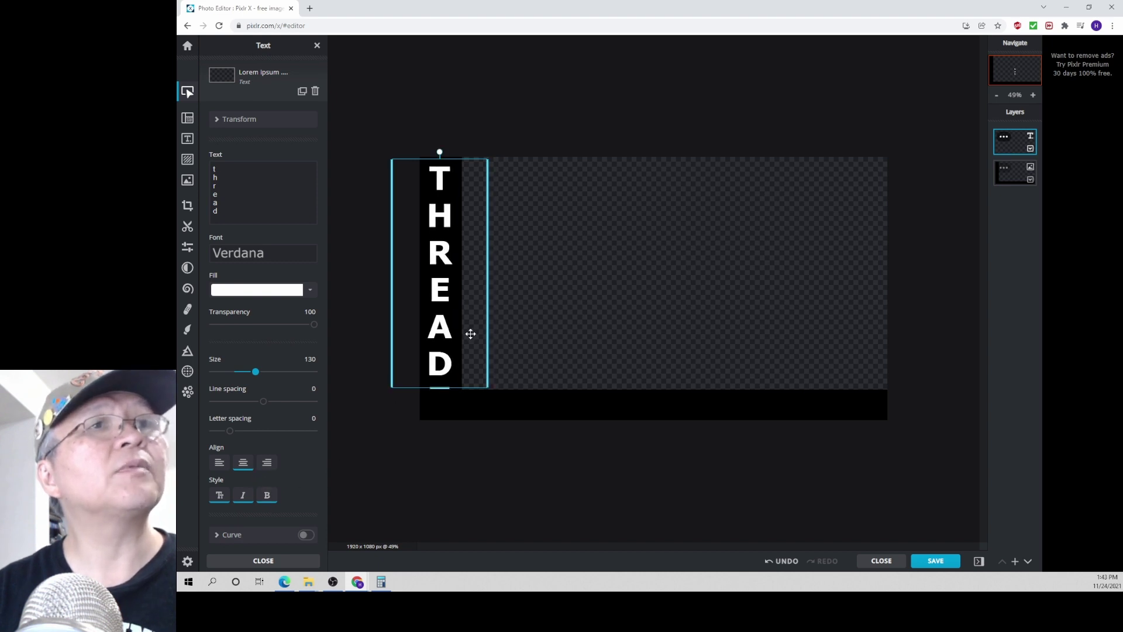
Set the fill colour of the vertical THREAD text to orange #FF6F00
click(261, 290)
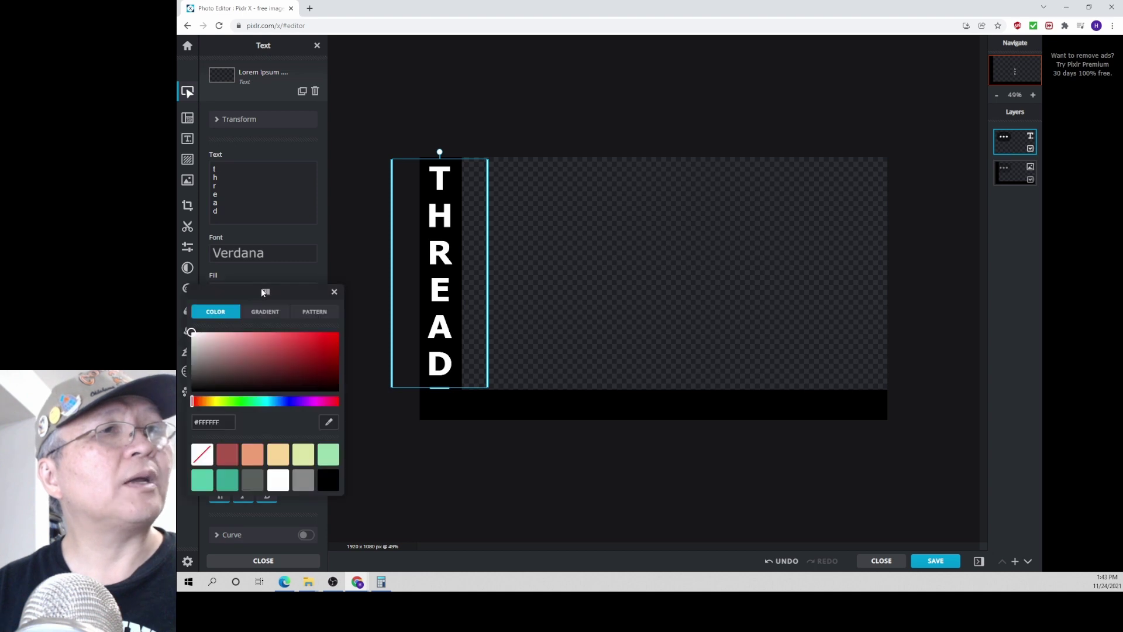
click(210, 401)
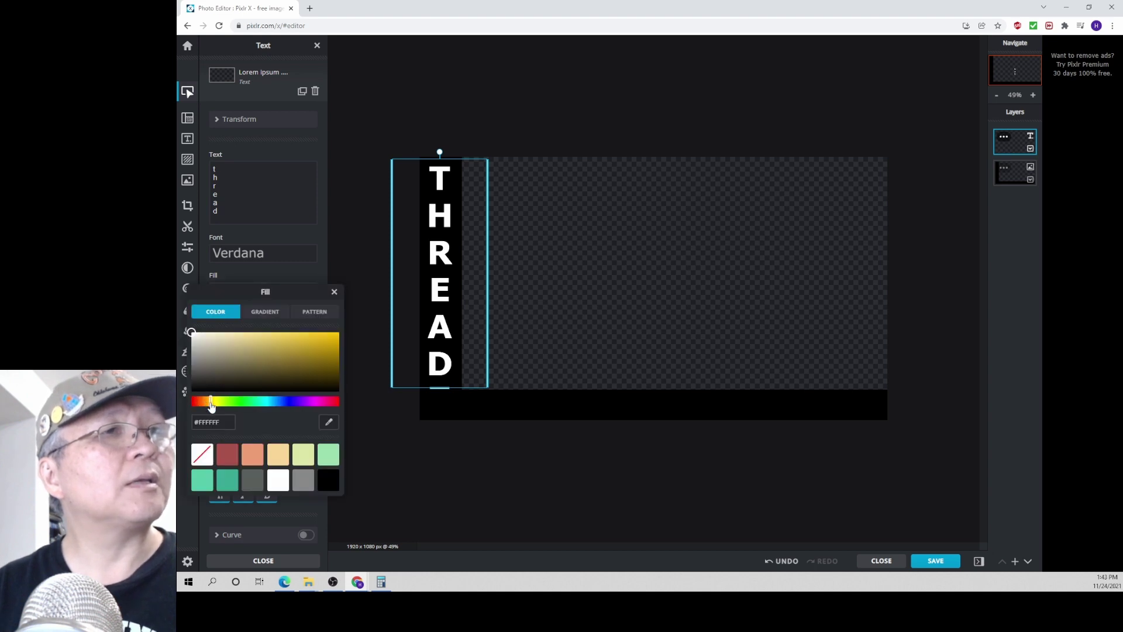
click(208, 402)
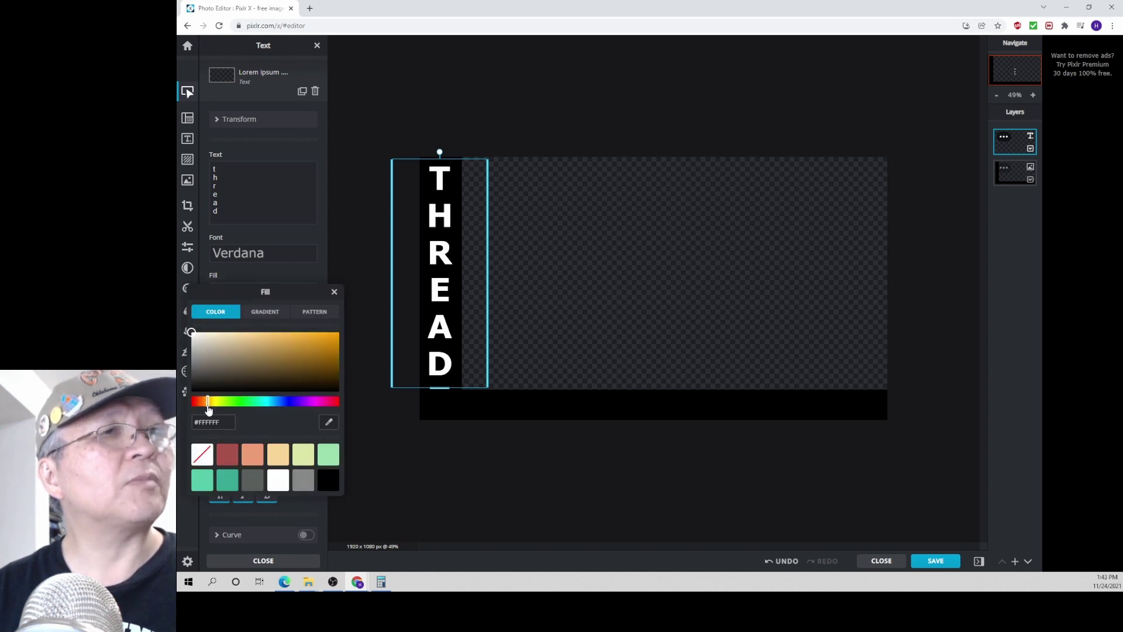
drag(310, 346, 351, 340)
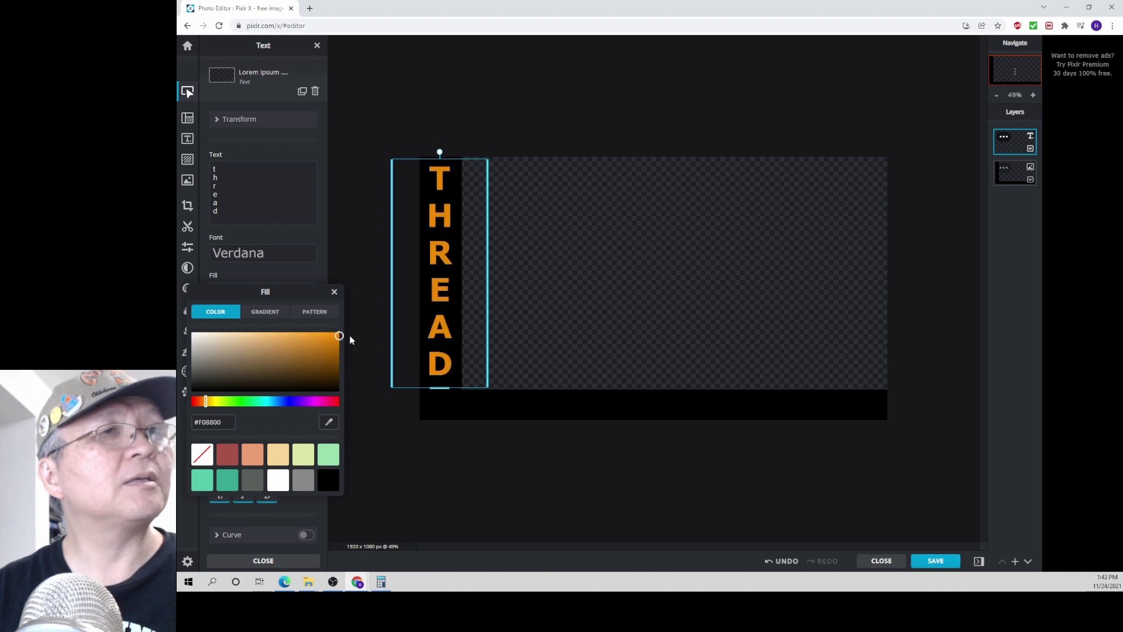
click(202, 401)
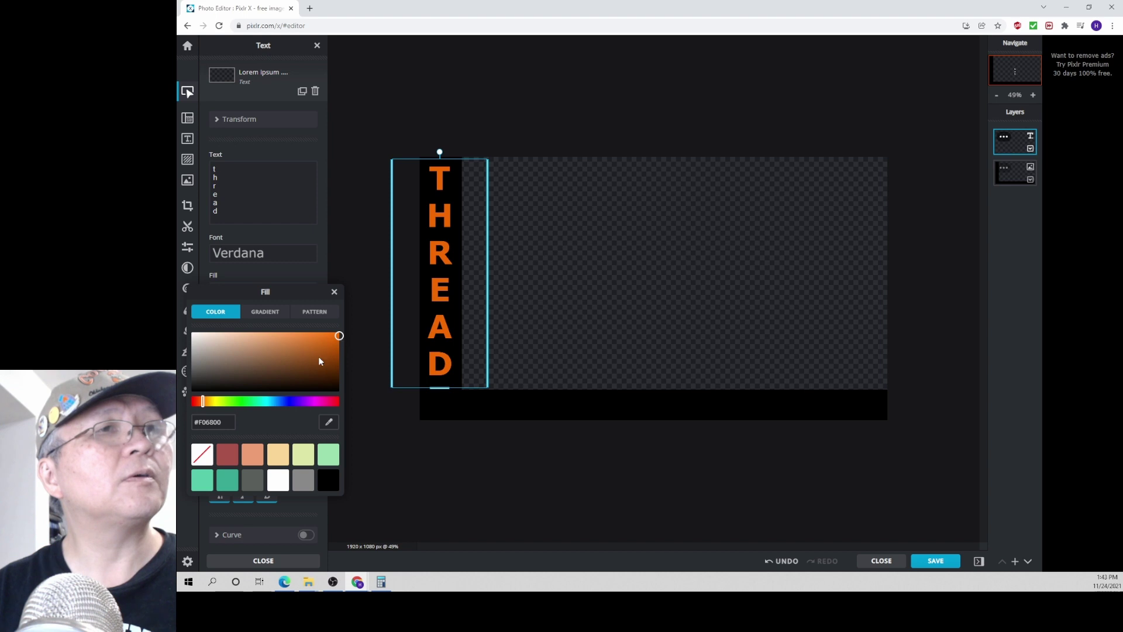
drag(338, 334, 352, 319)
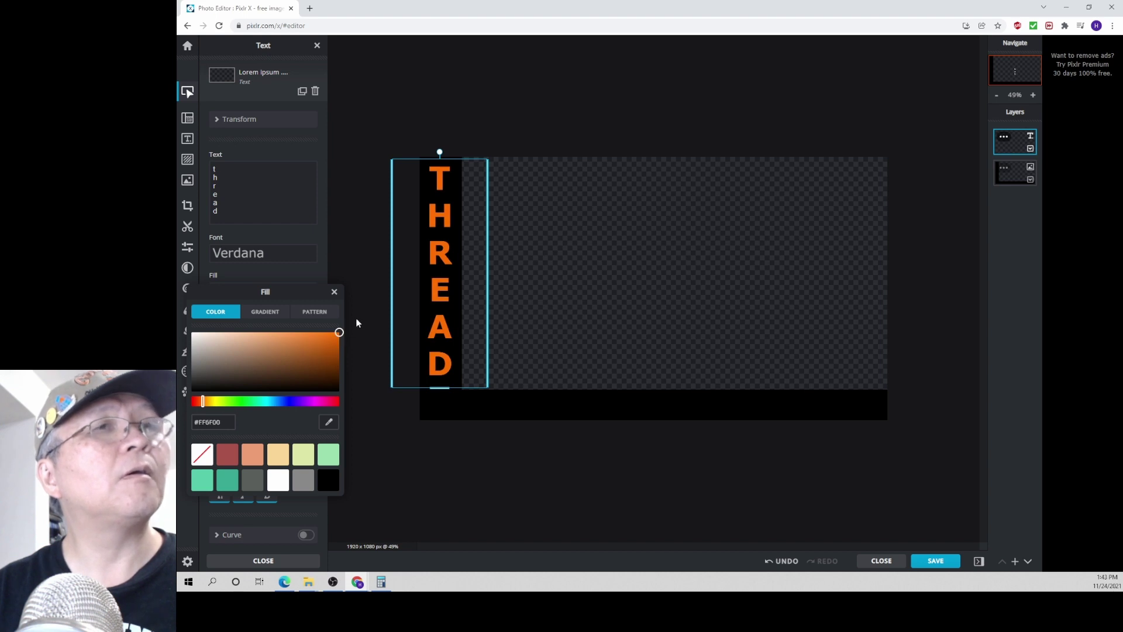
click(420, 462)
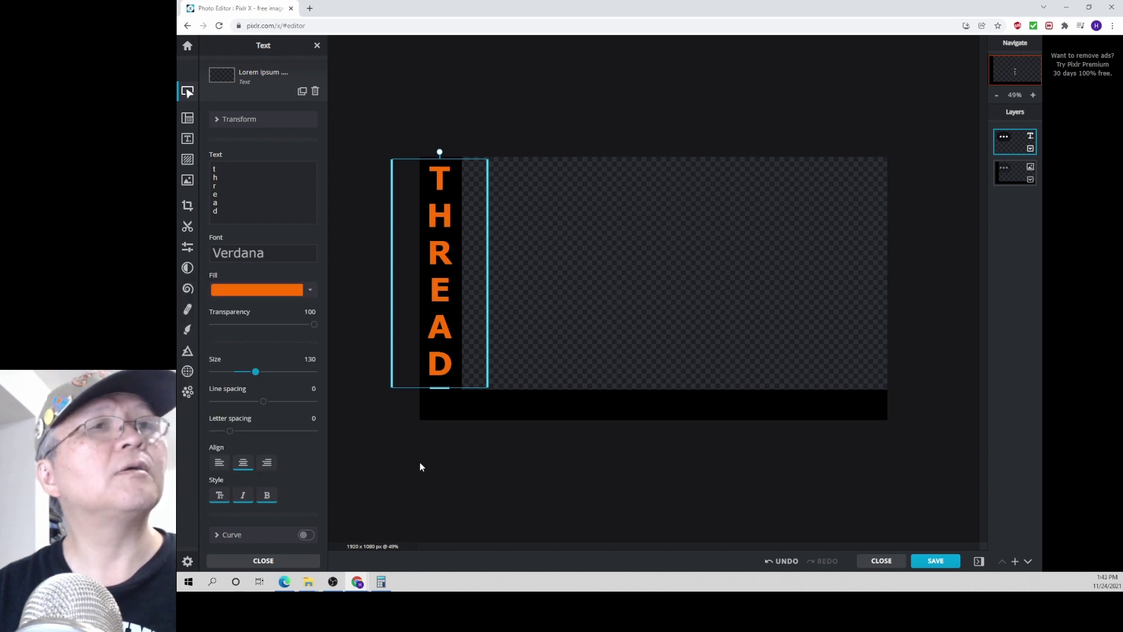
Change the font of the vertical THREAD text to Amaranth
click(248, 256)
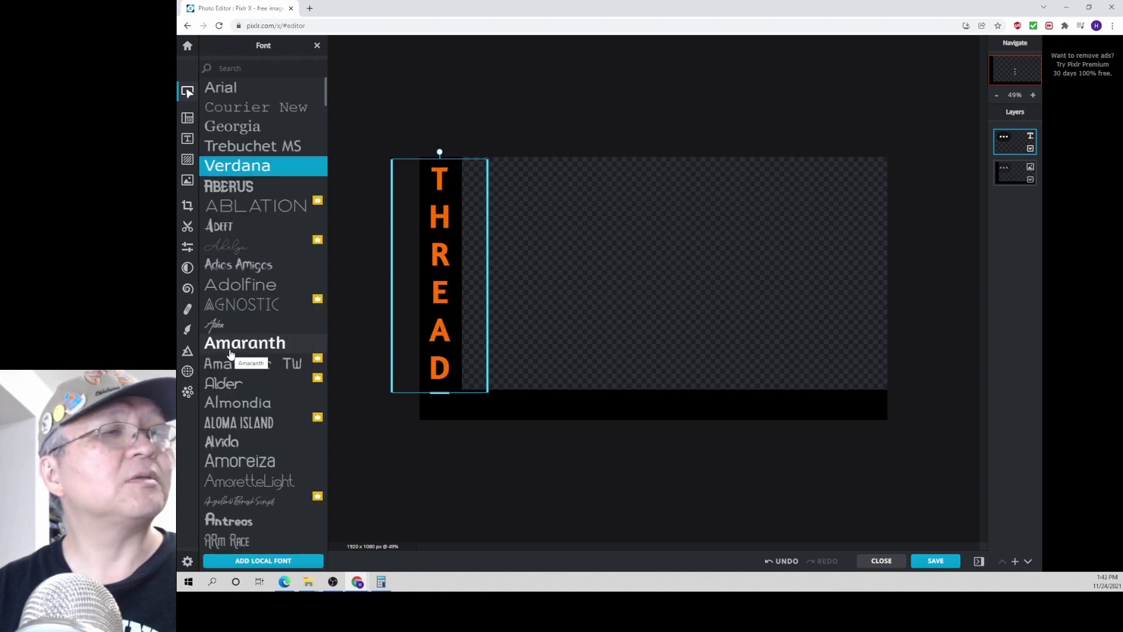
click(230, 345)
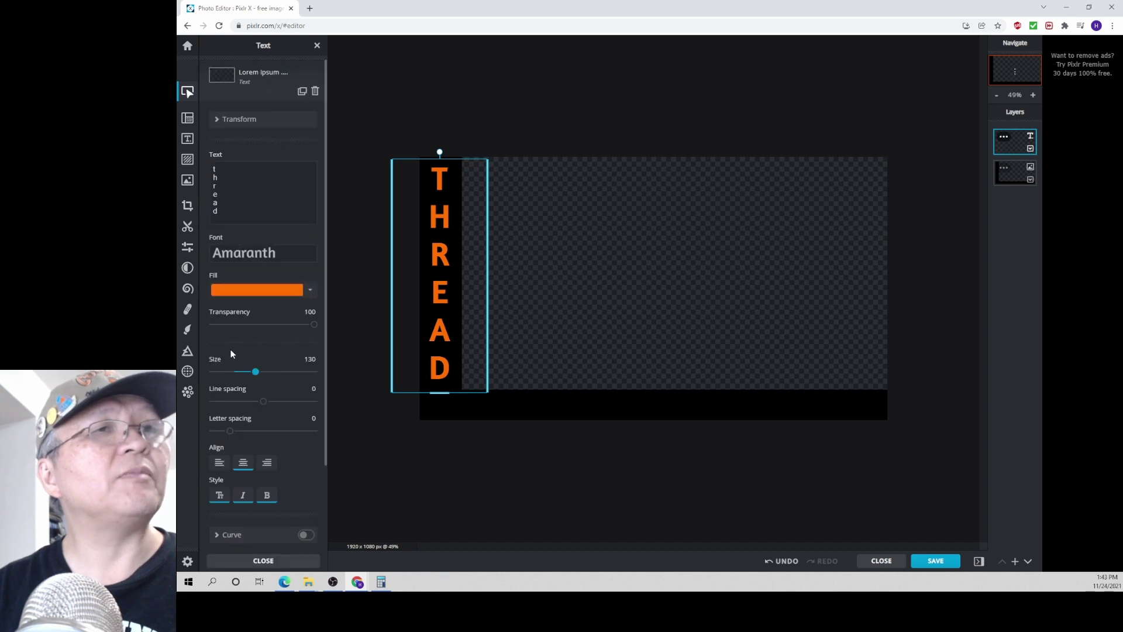
click(494, 471)
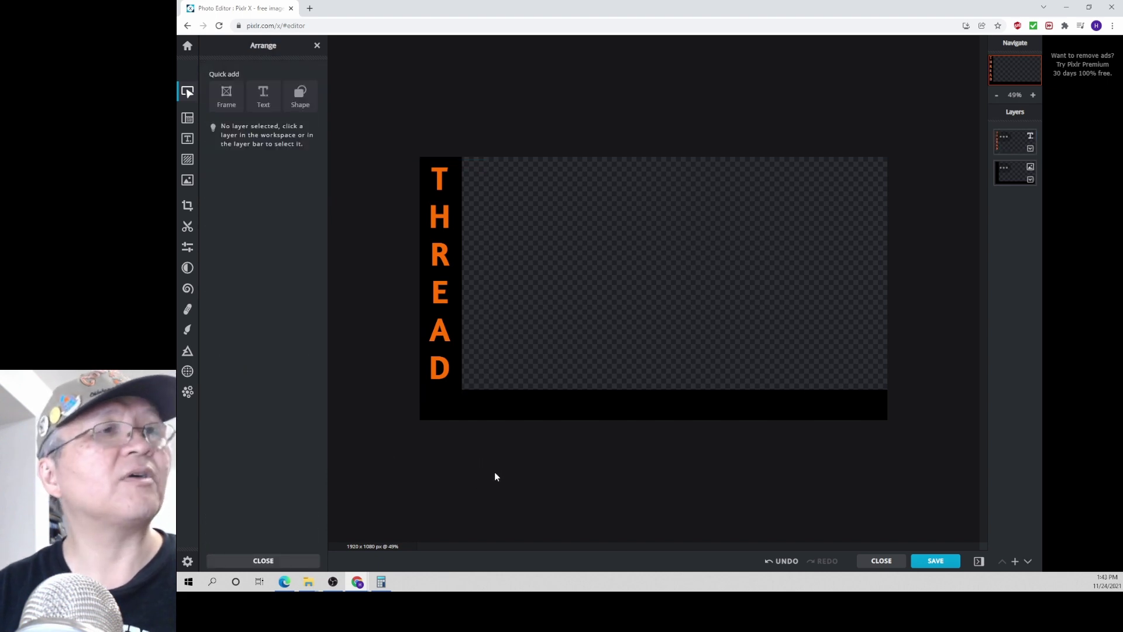
click(446, 371)
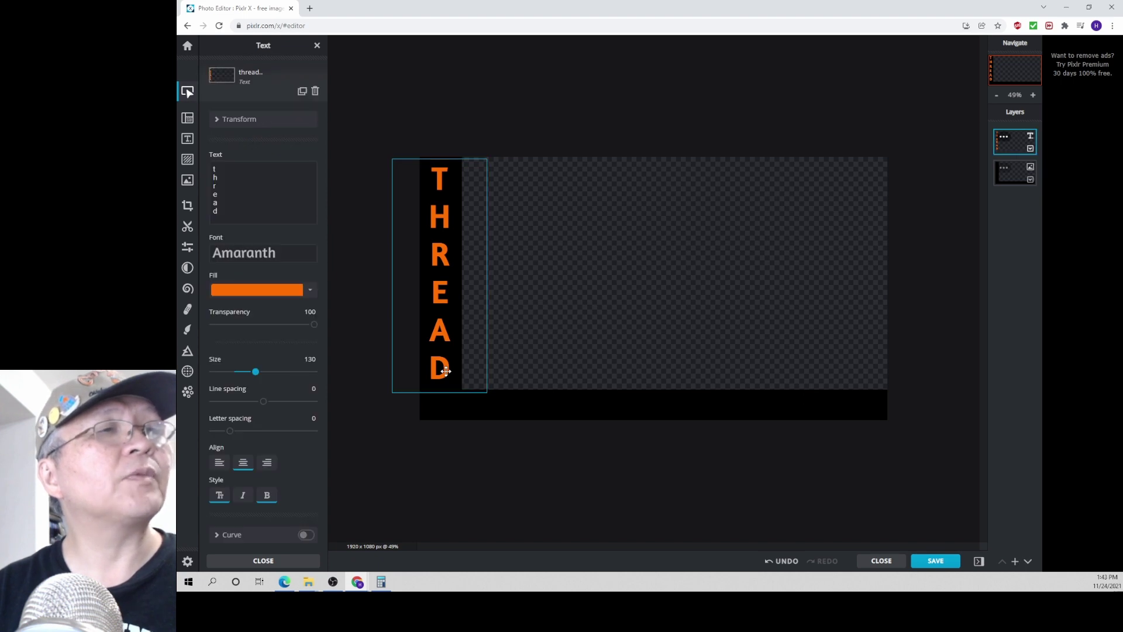
click(505, 478)
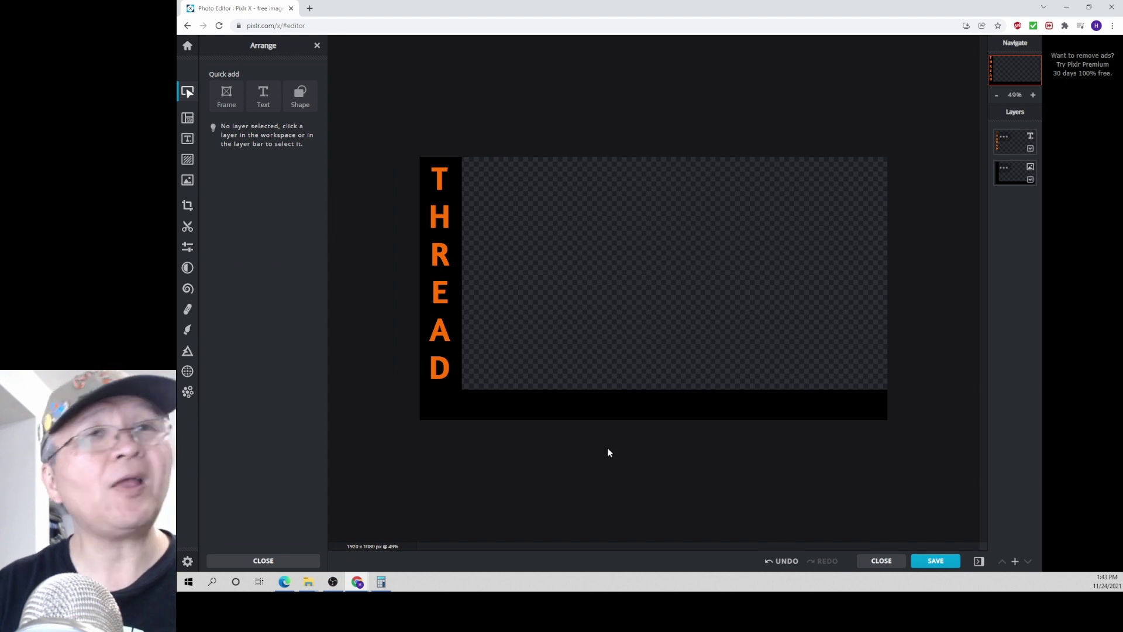
Add a new text layer reading "0001"
click(262, 96)
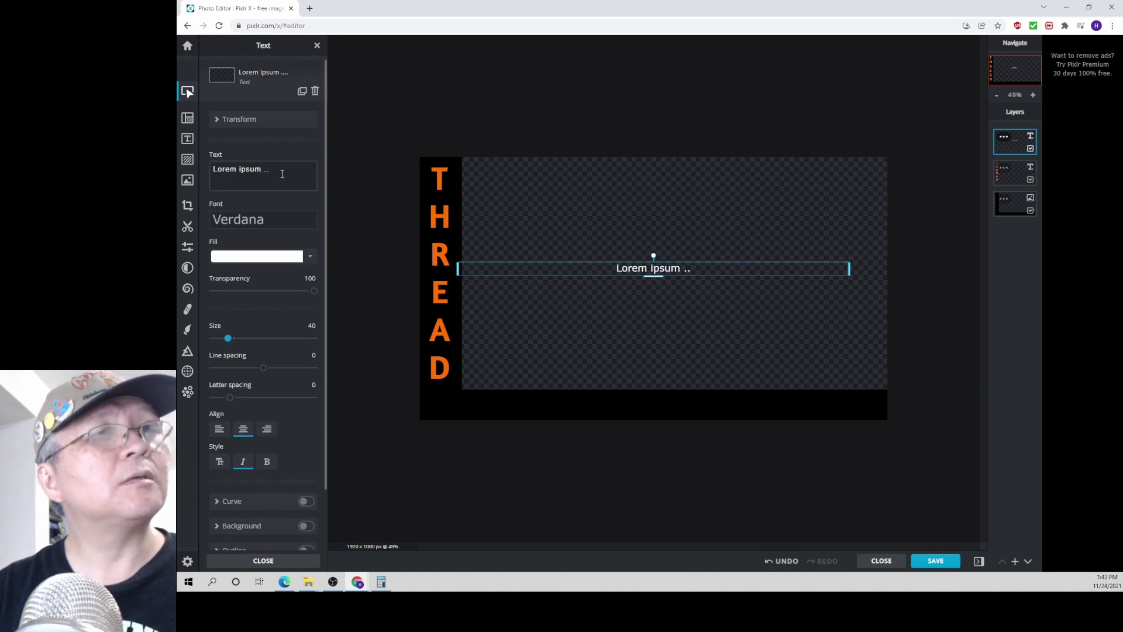
click(282, 174)
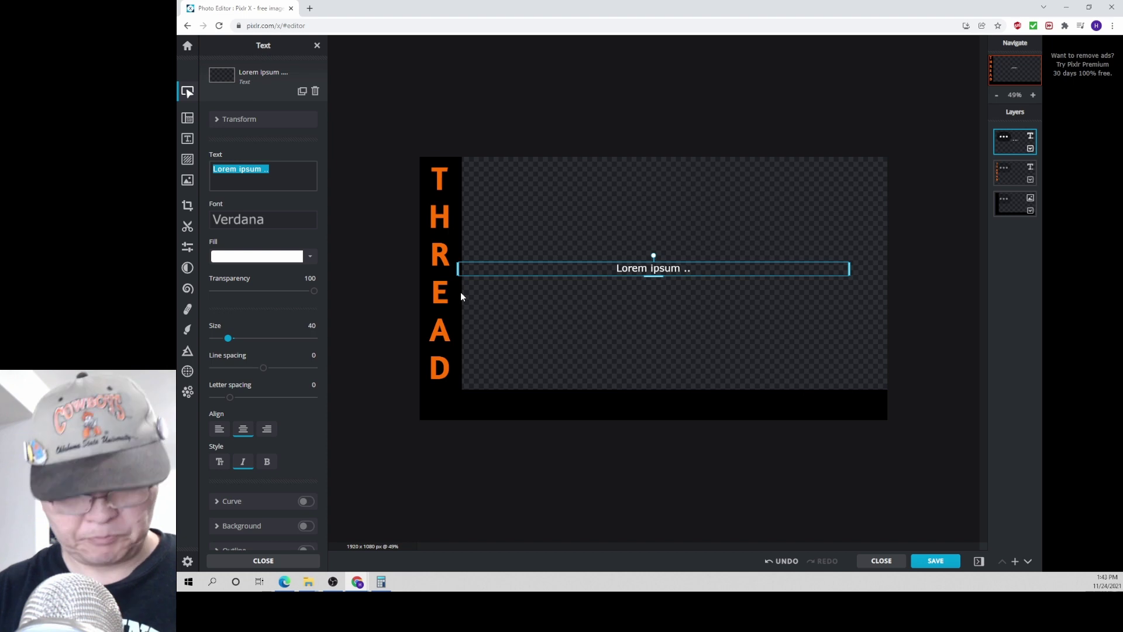
text(000)
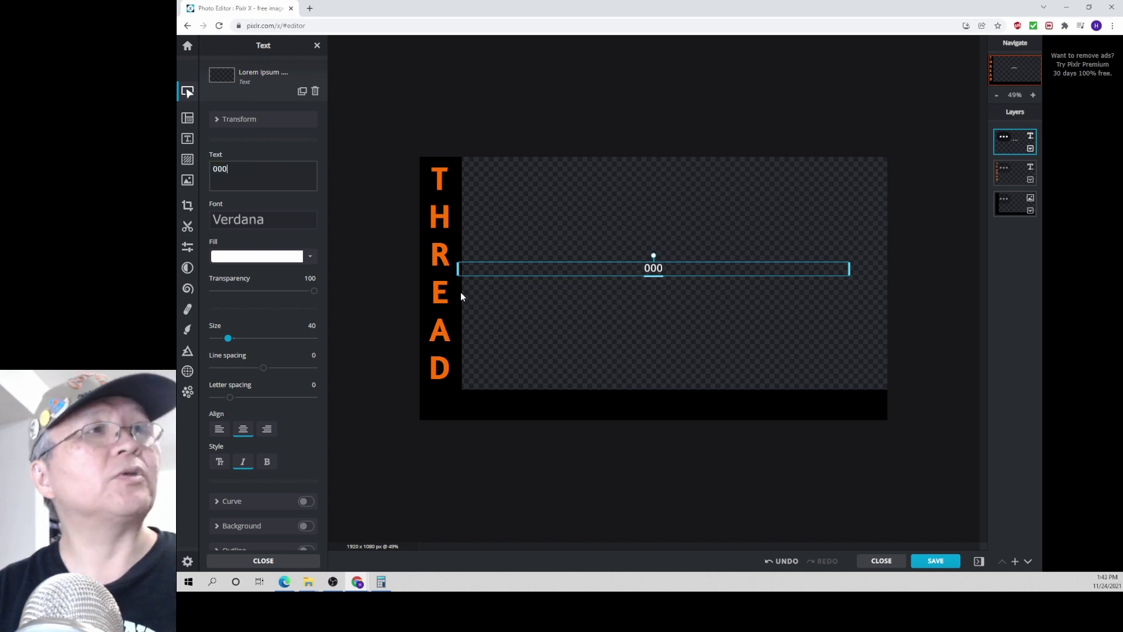
text(1)
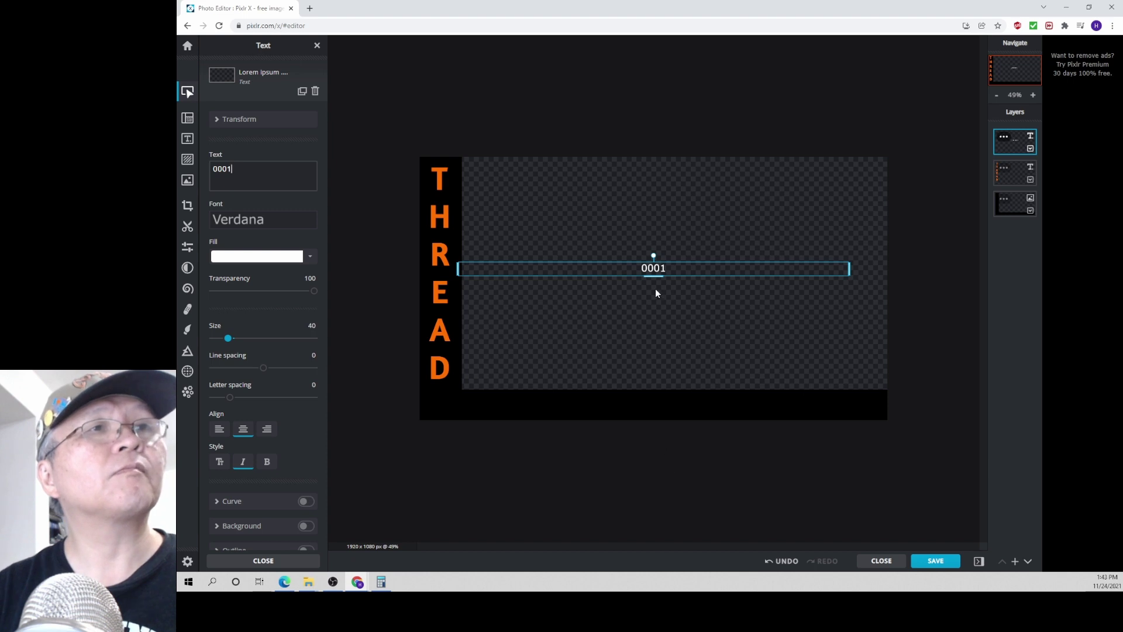
Narrow the 0001 text box and place it at the canvas's upper edge, just right of the vertical black band
click(625, 276)
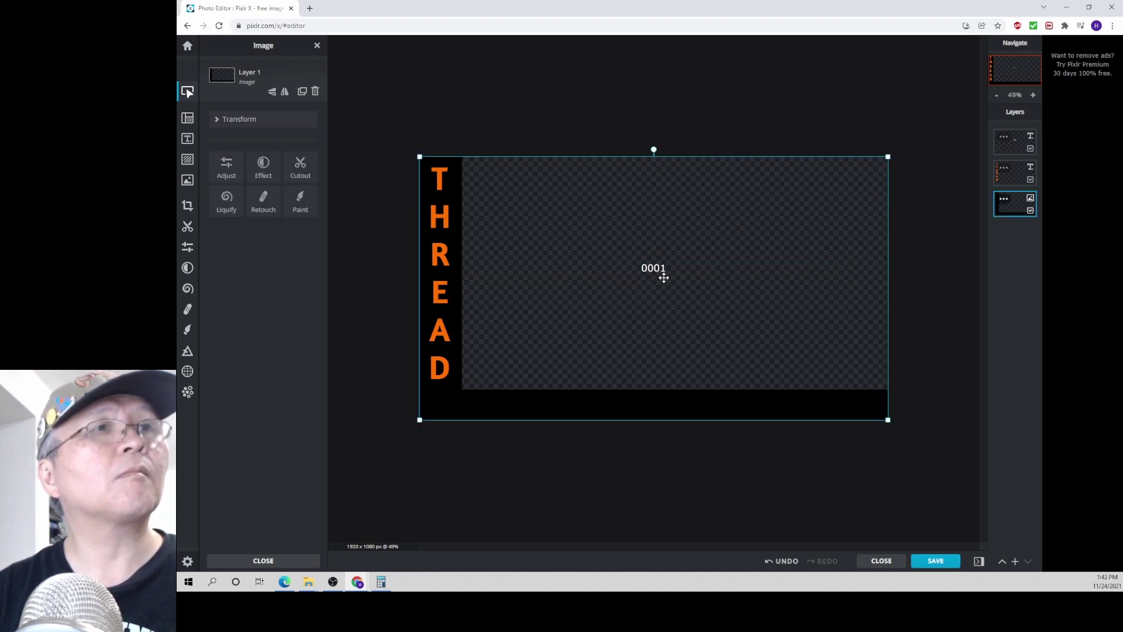
click(653, 270)
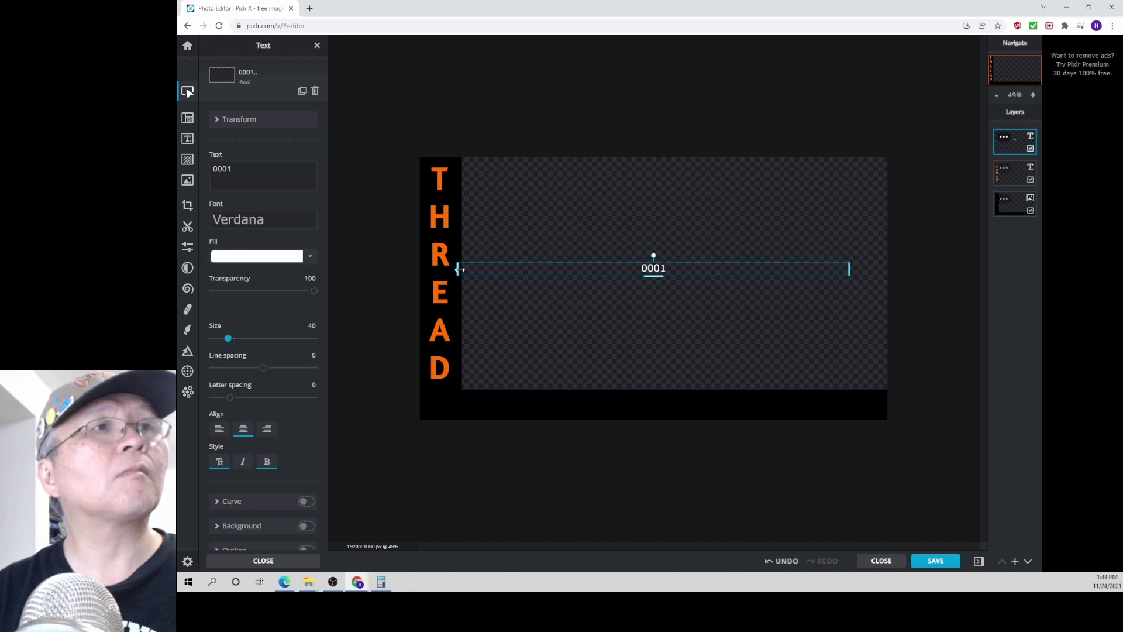
drag(460, 269, 498, 165)
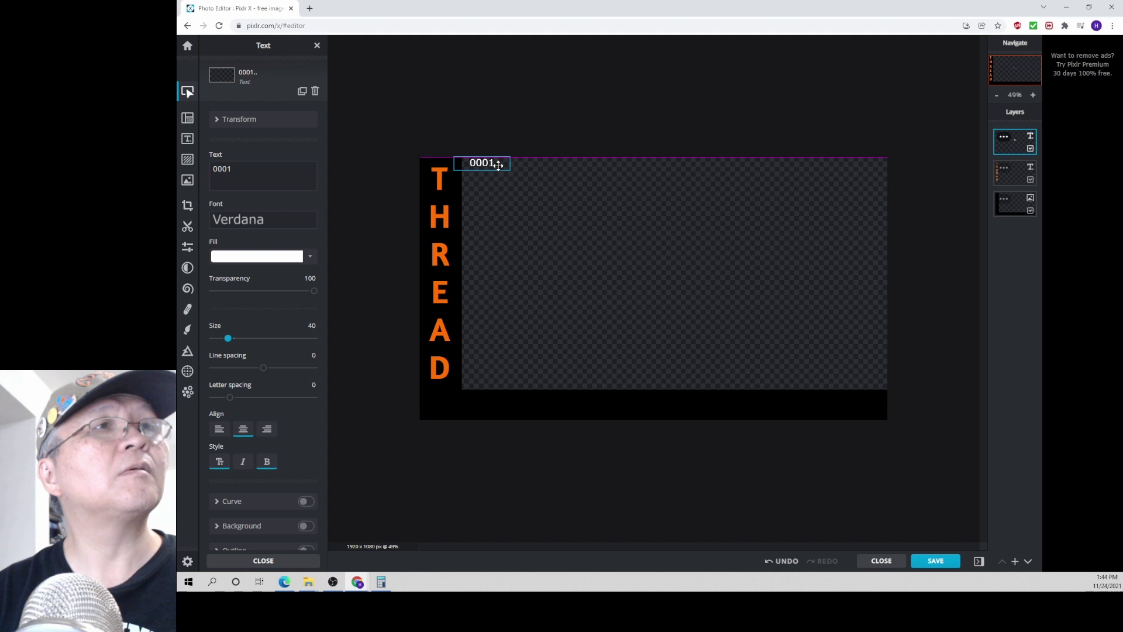
click(567, 221)
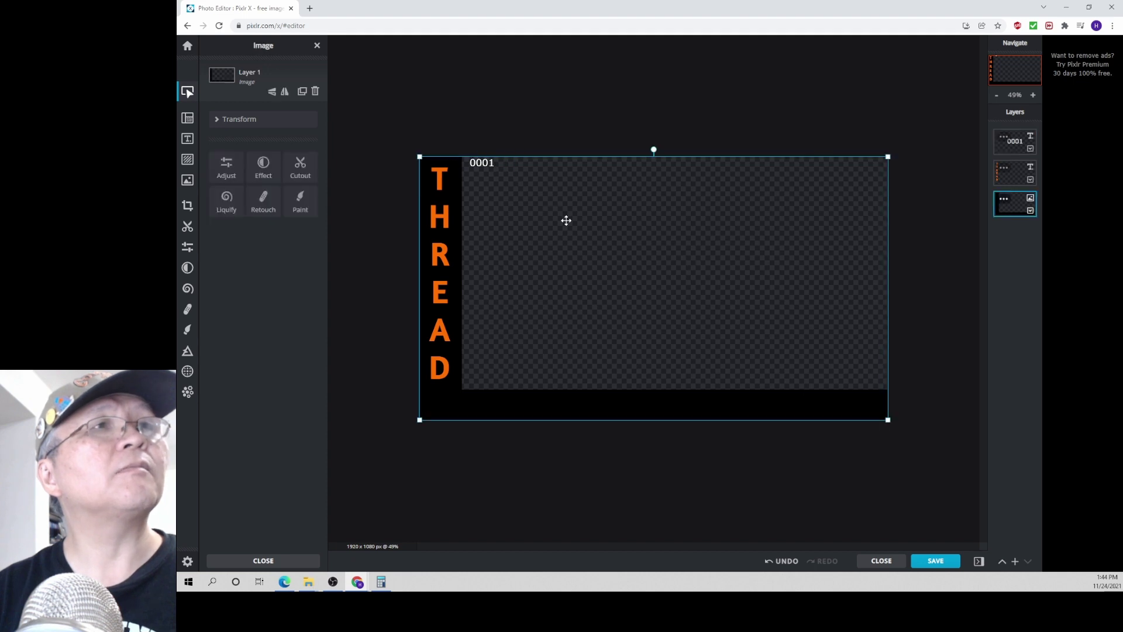
click(485, 165)
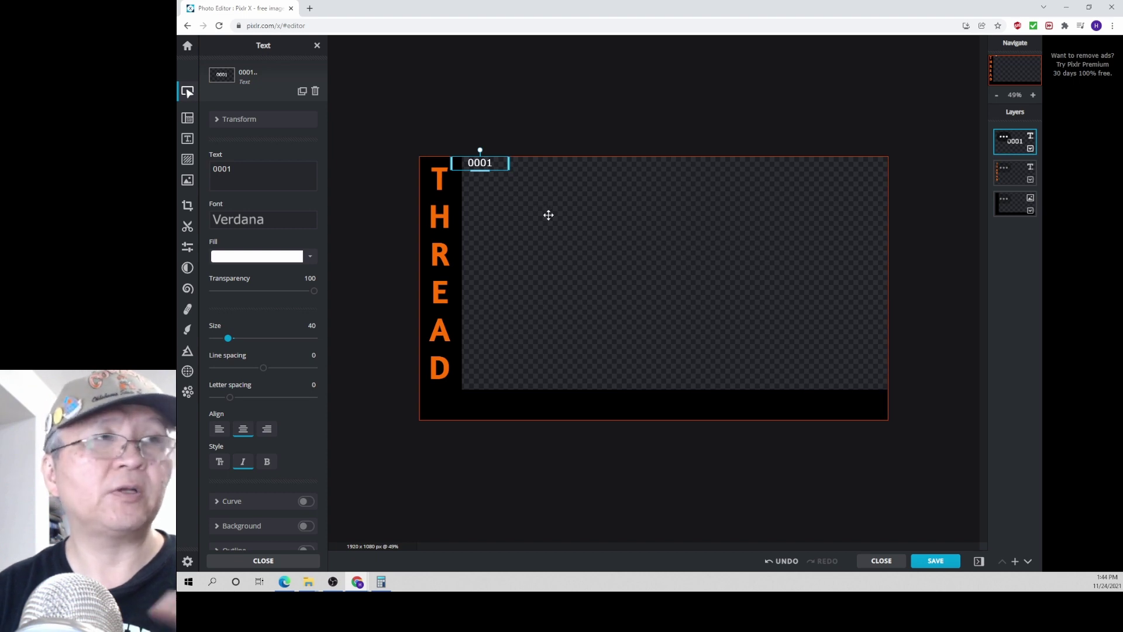
click(548, 215)
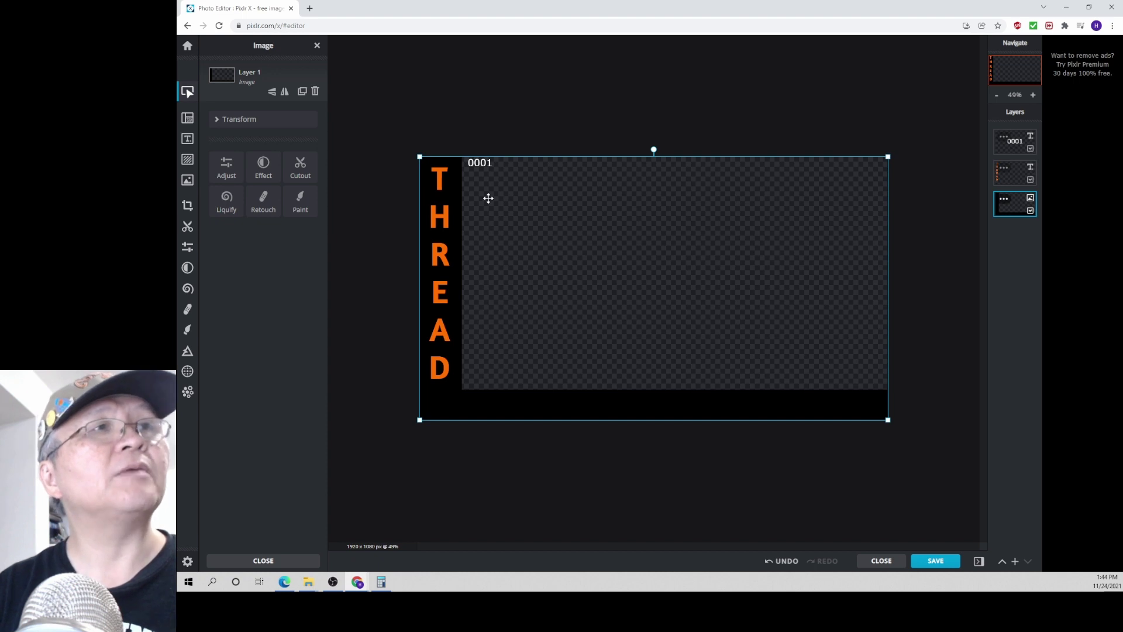
Enlarge the 0001 text to size 52 and align it beside the vertical band at the canvas's upper edge
click(487, 166)
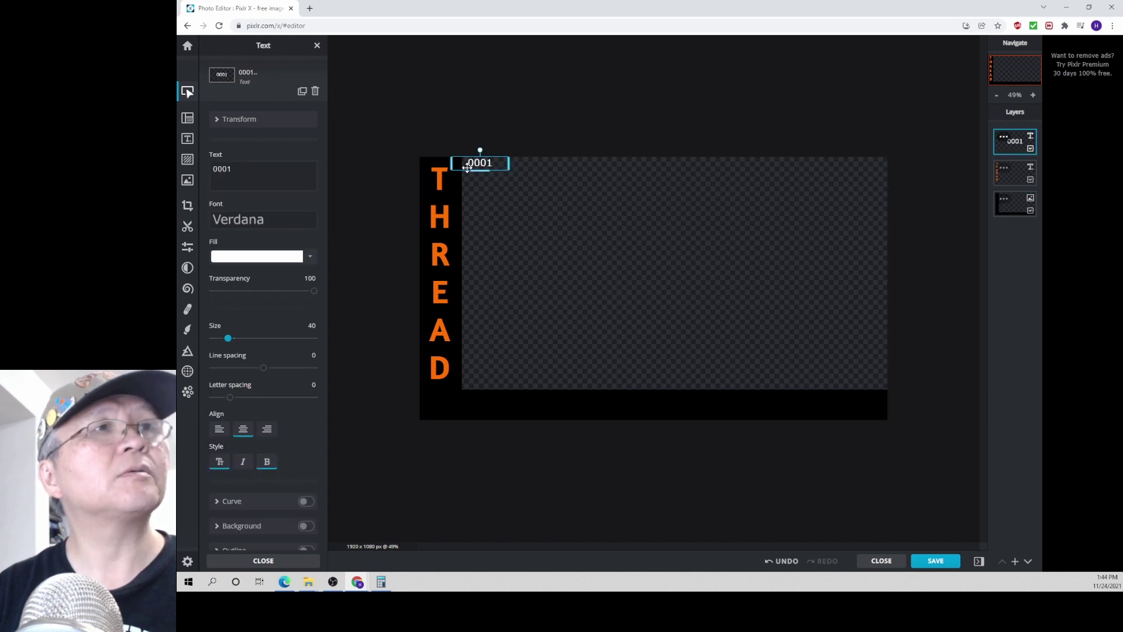
drag(479, 170, 483, 174)
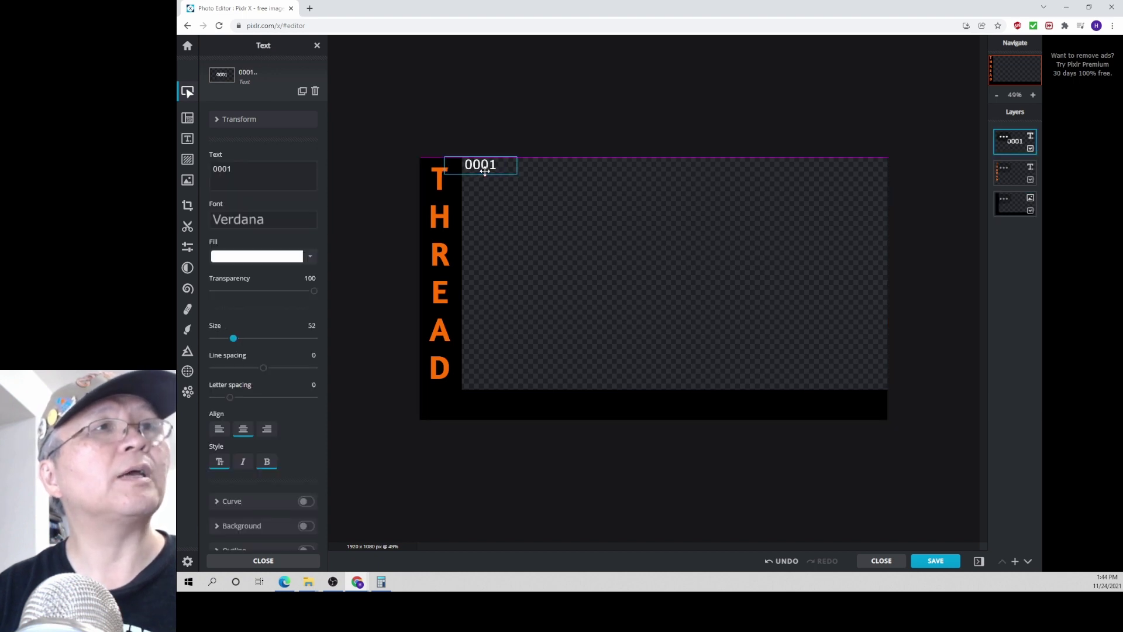
click(522, 226)
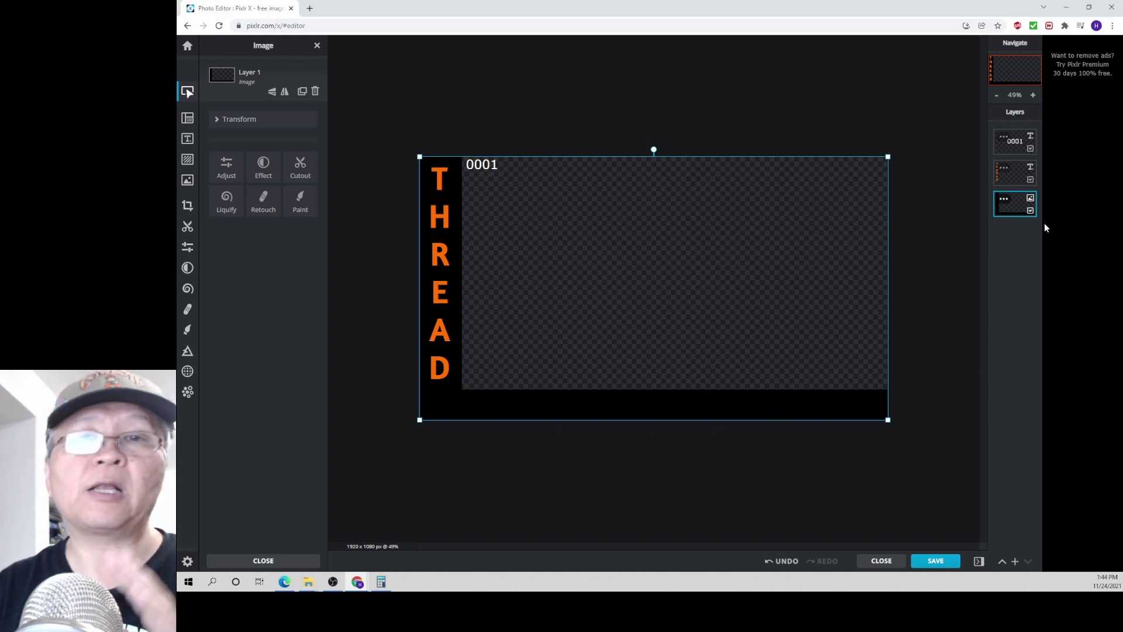
Lock the vertical THREAD text layer and the Layer 1 image layer holding the black bands
click(1015, 175)
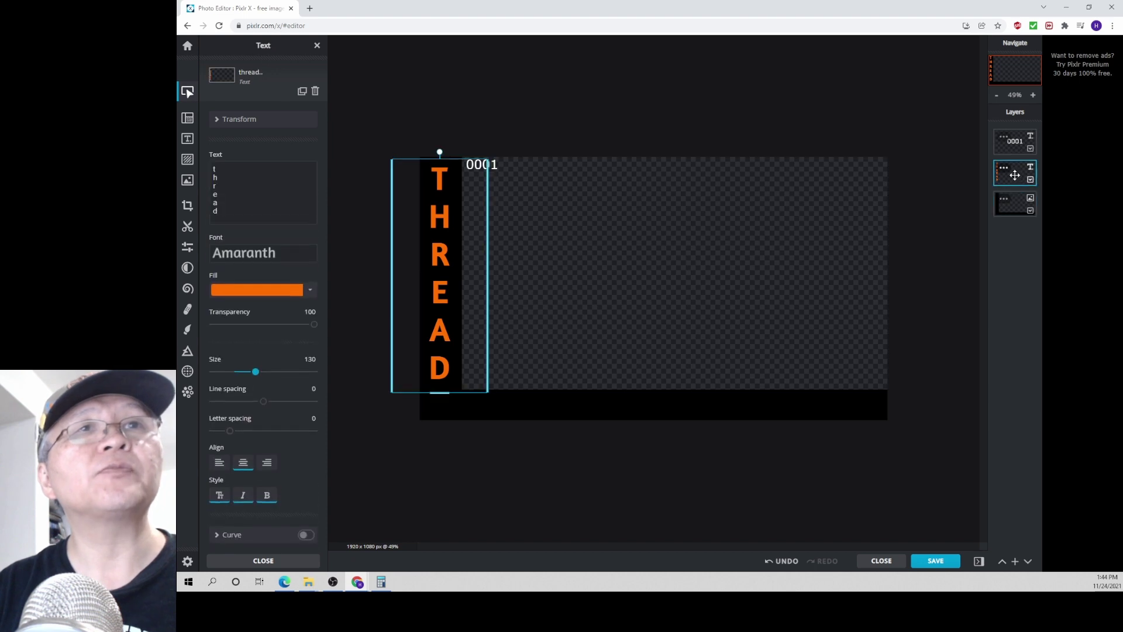
click(1004, 168)
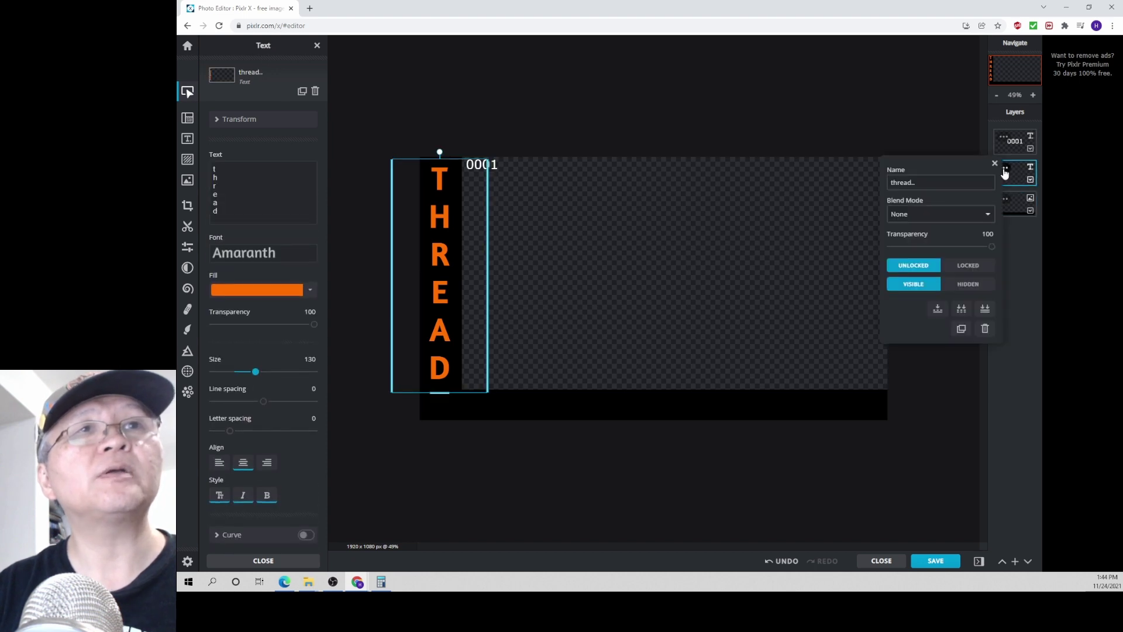
click(972, 267)
click(1007, 201)
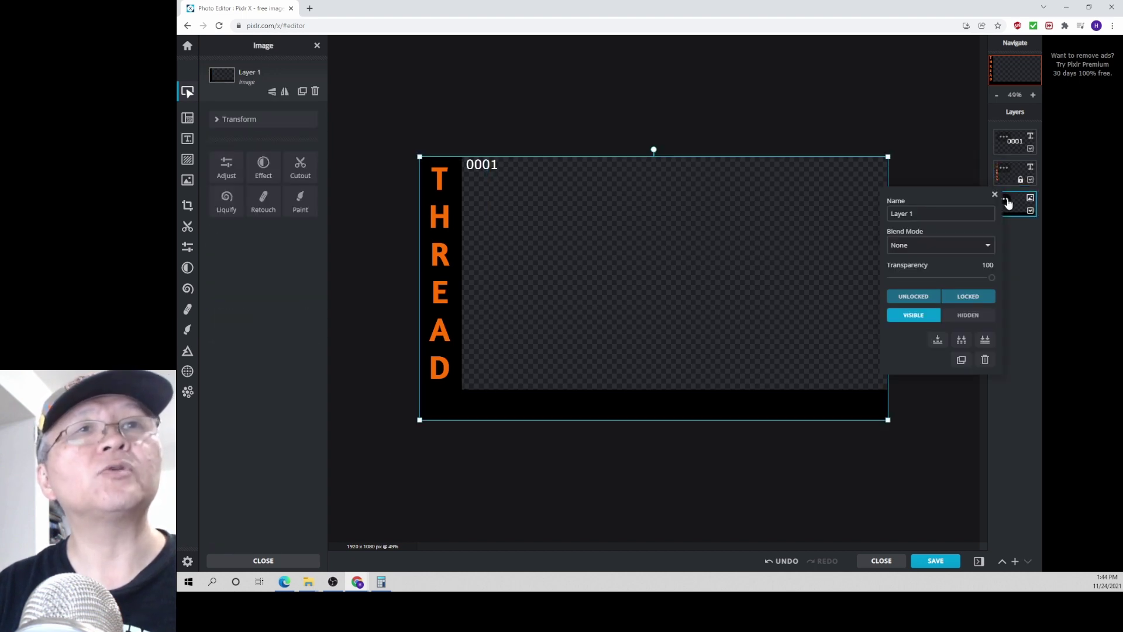
click(972, 295)
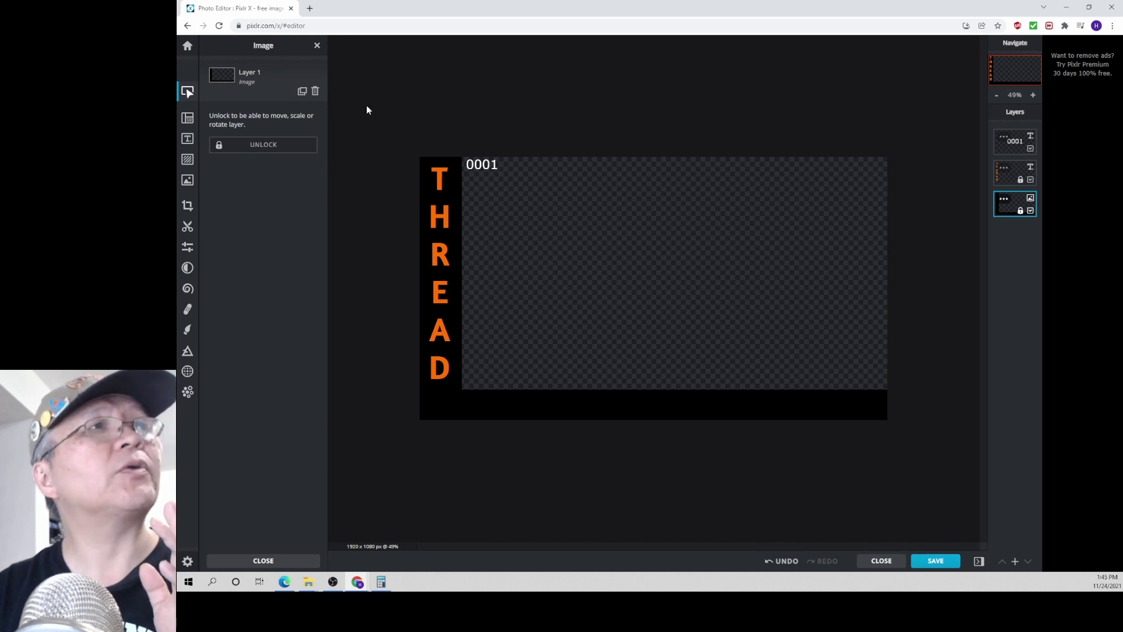
Check the untitled THREAD design among the latest projects on the home page and reopen it in the editor
scroll(371, 107, up, 3)
scroll(370, 106, down, 4)
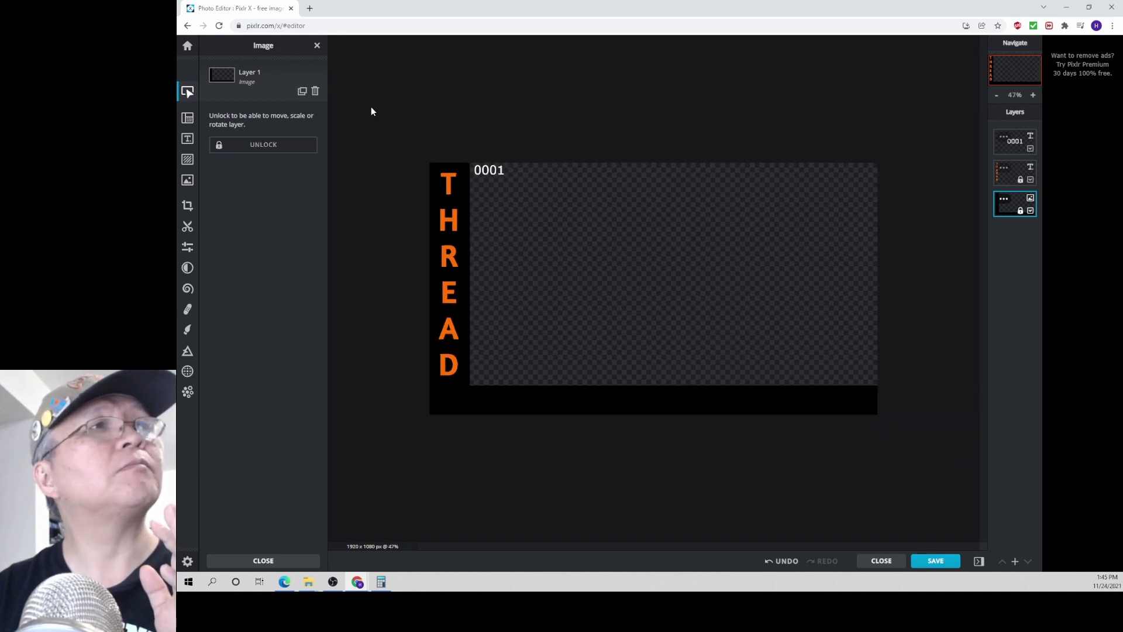
click(187, 45)
mouse_move(296, 325)
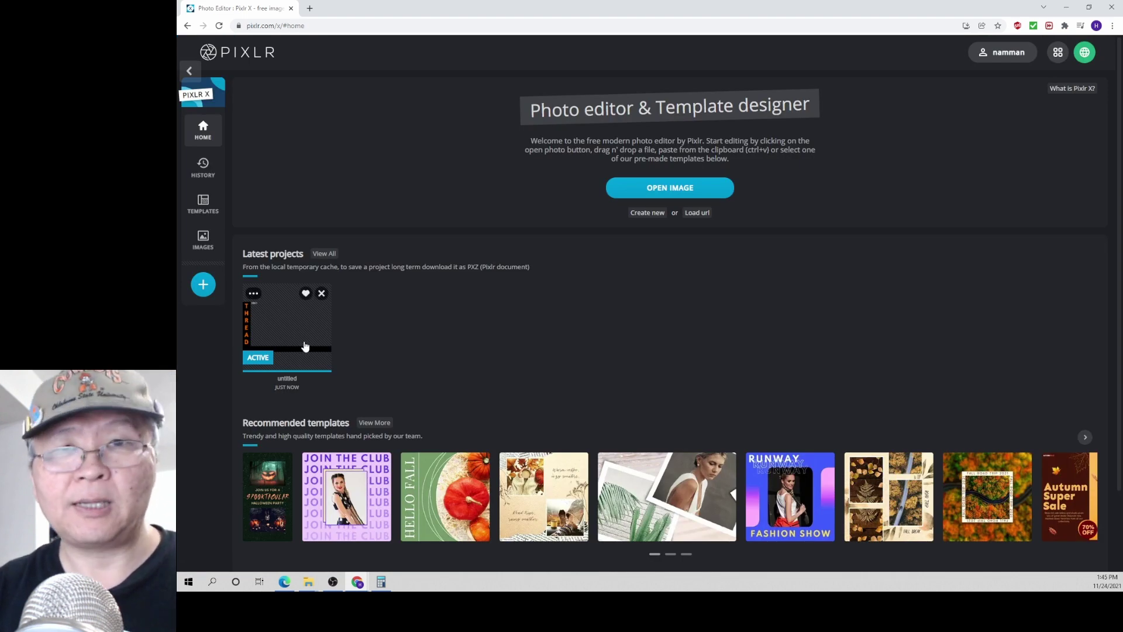
click(305, 336)
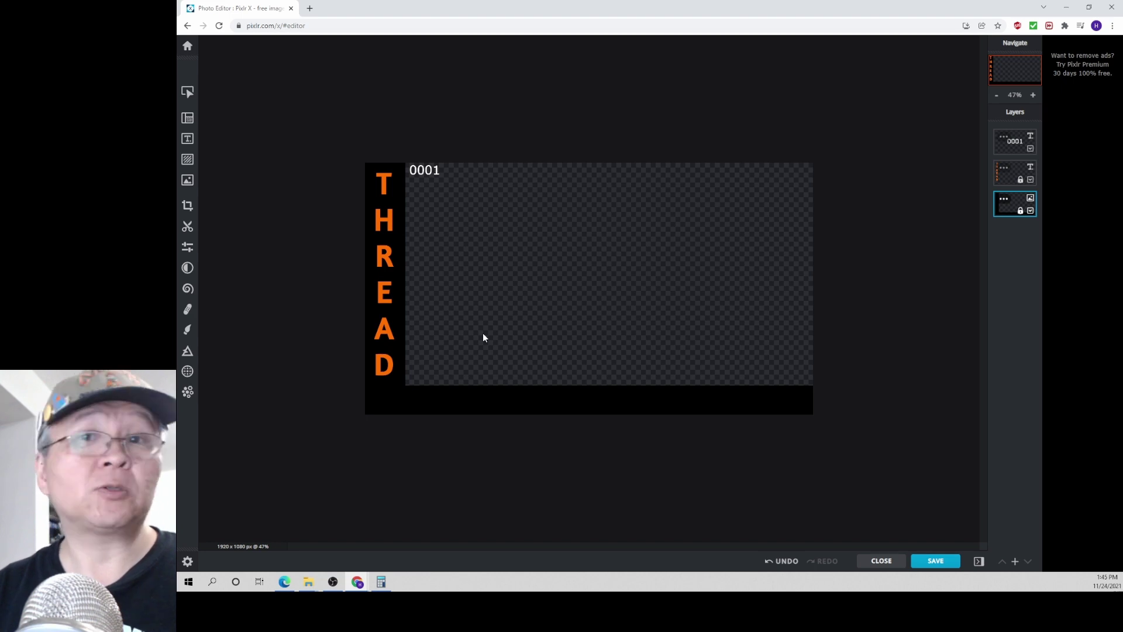
click(186, 49)
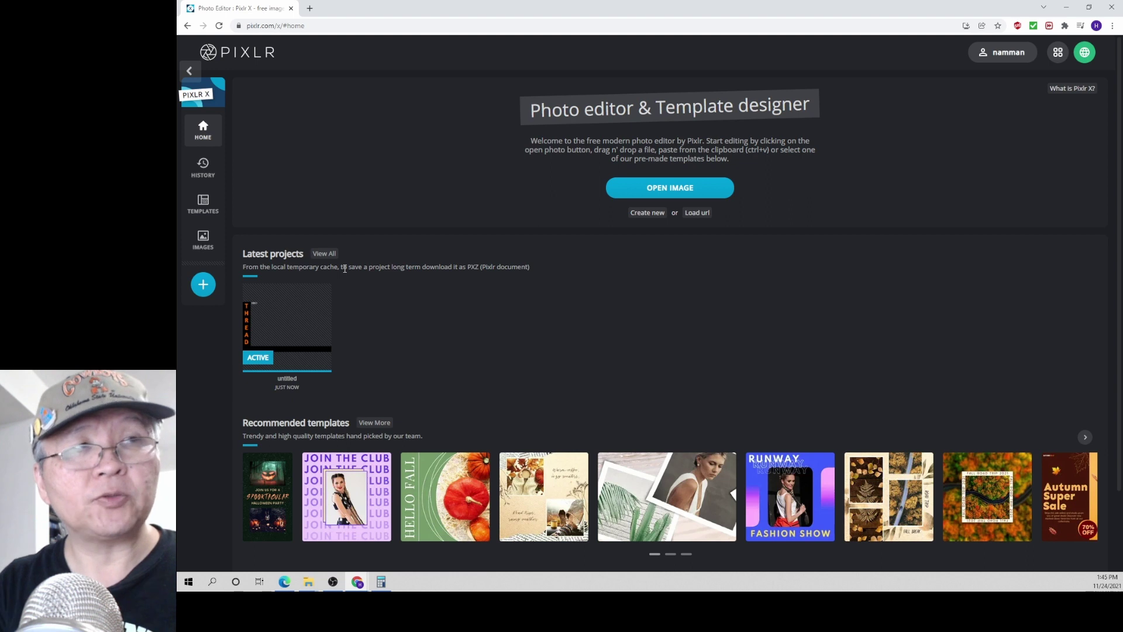
click(276, 332)
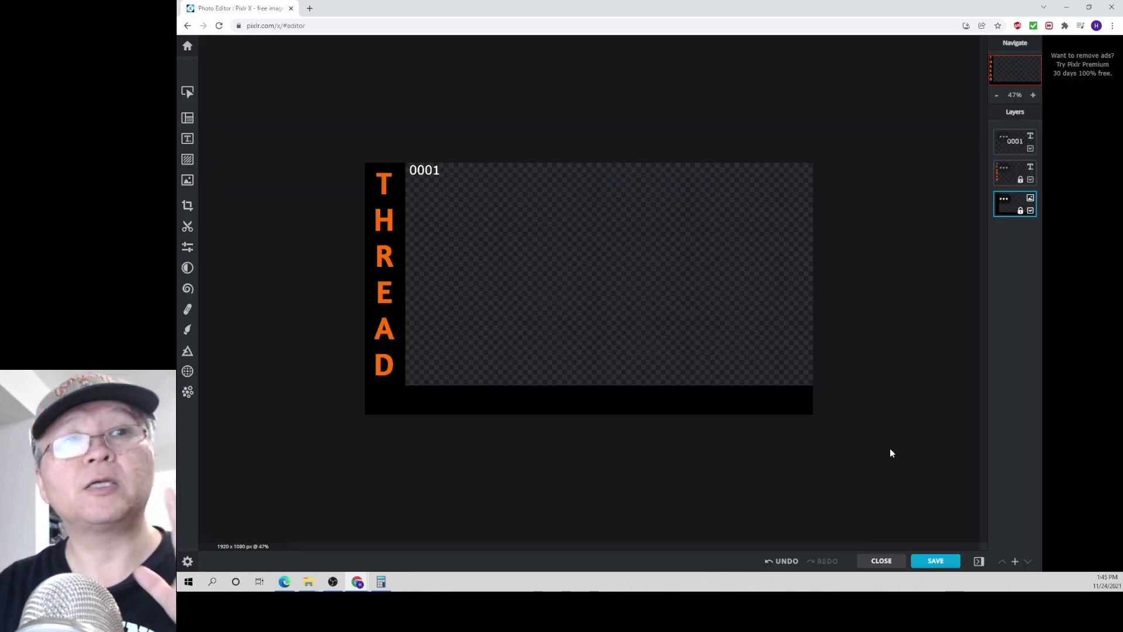
Download the design as a PXZ project file named "thread template v001"
click(951, 567)
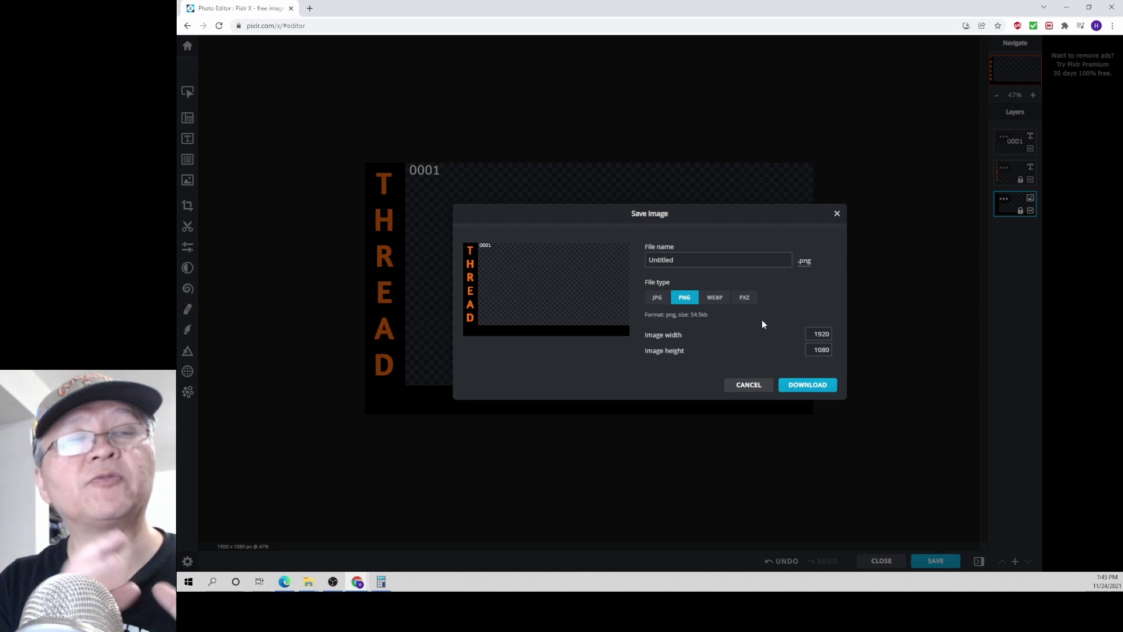
click(738, 299)
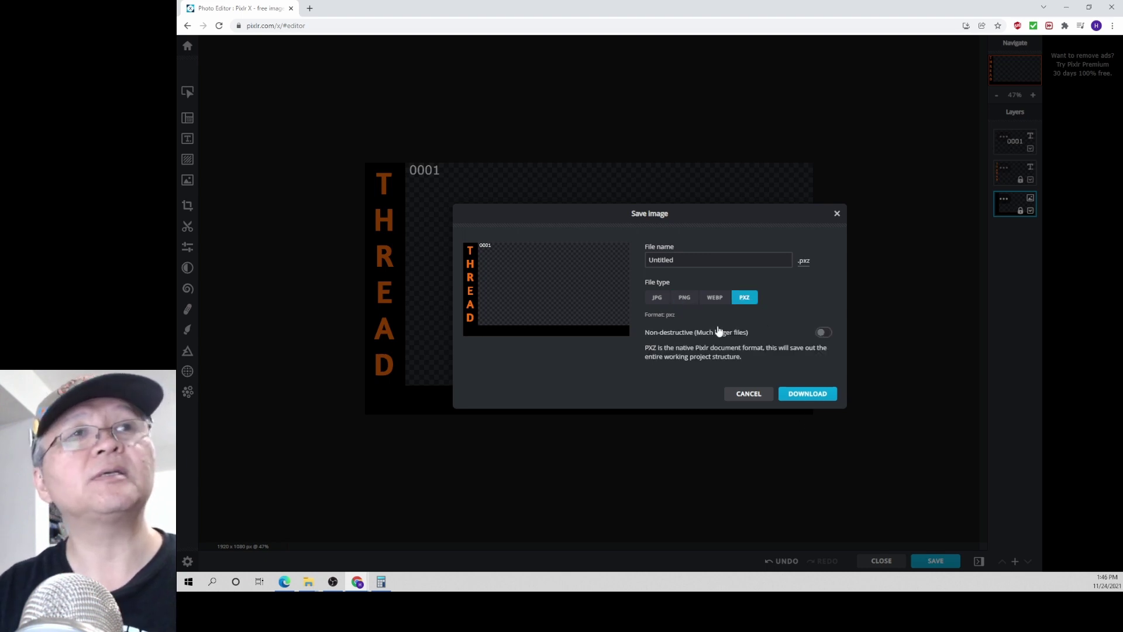
double_click(695, 263)
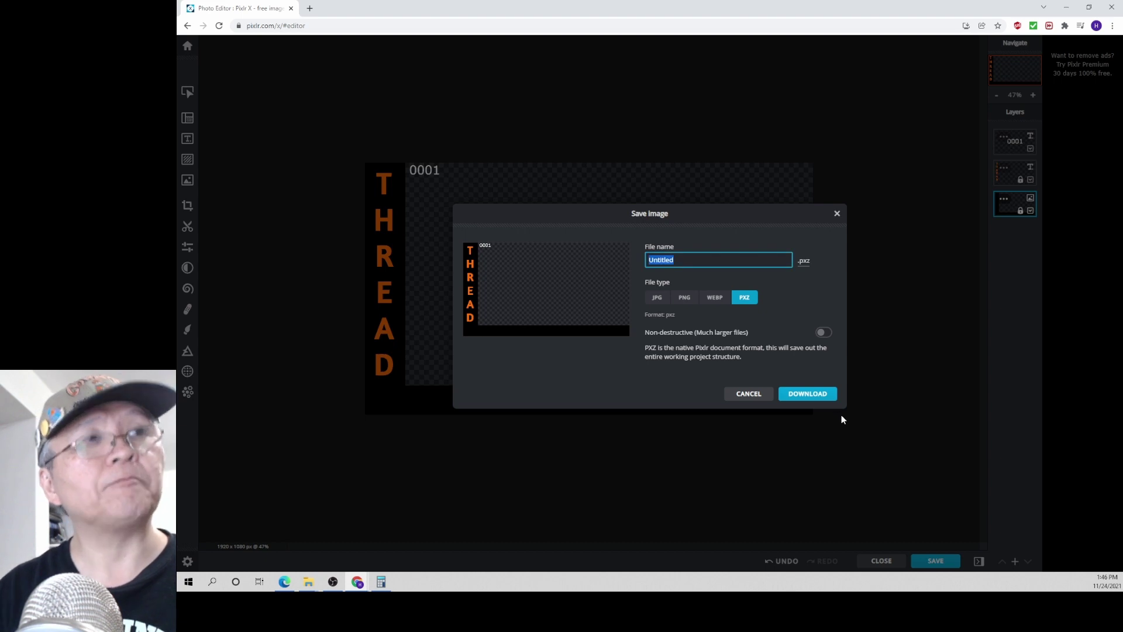
text(t)
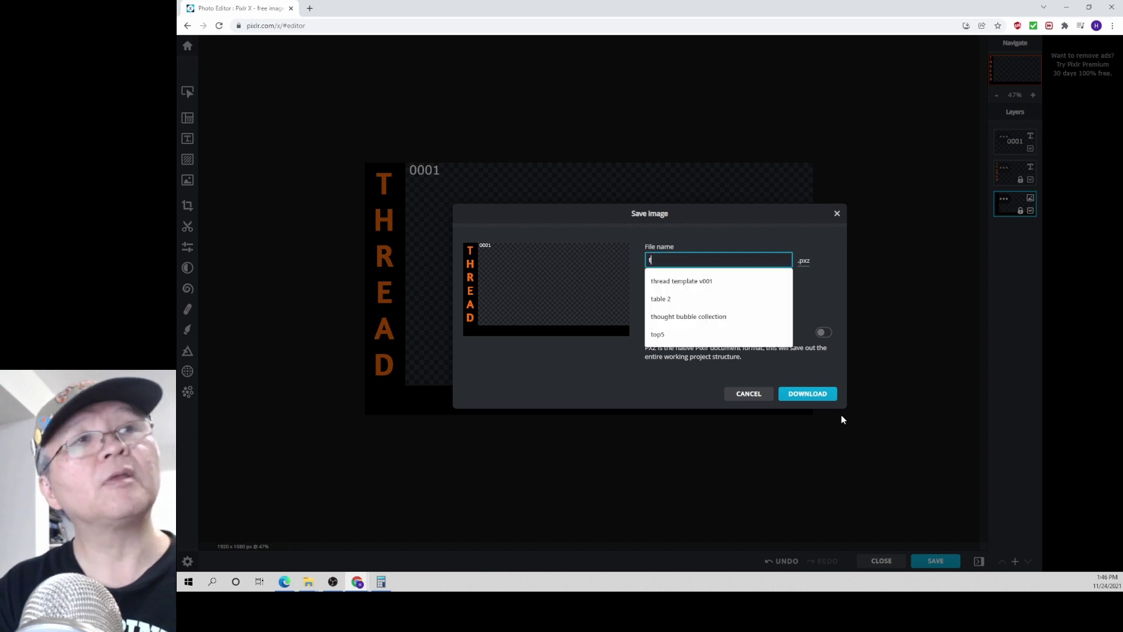
text(hread te)
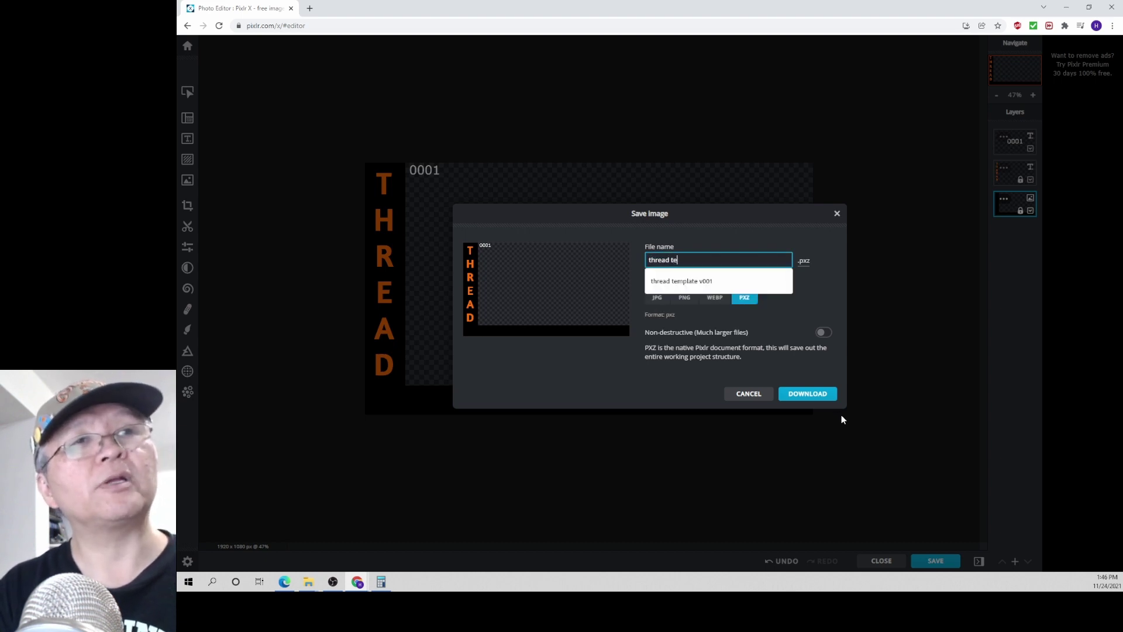
text(mplate)
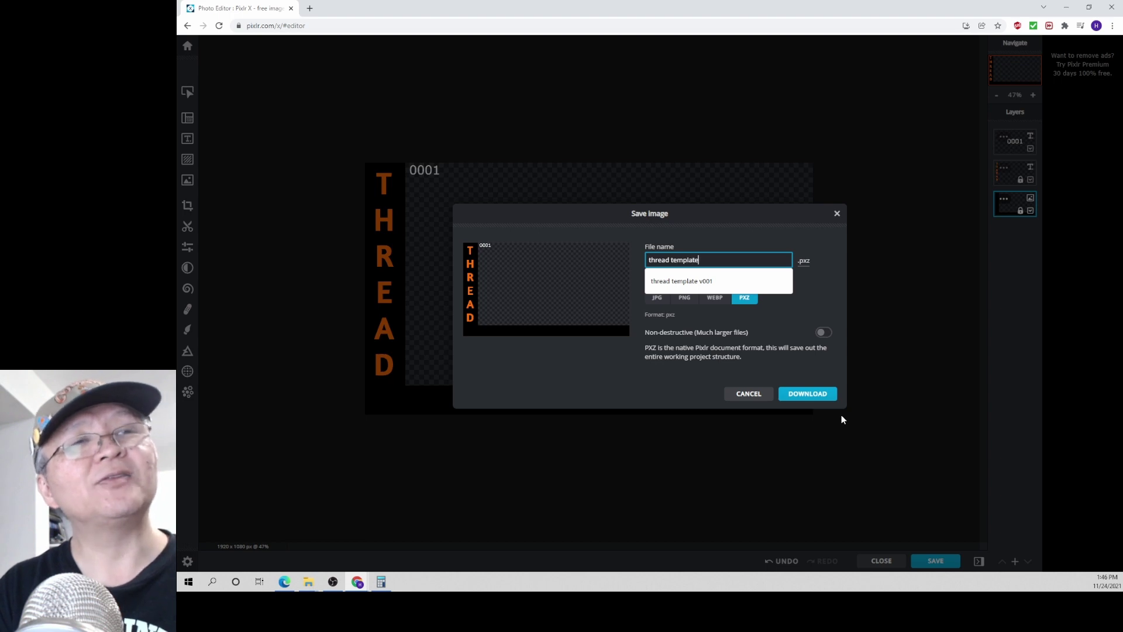
text( v)
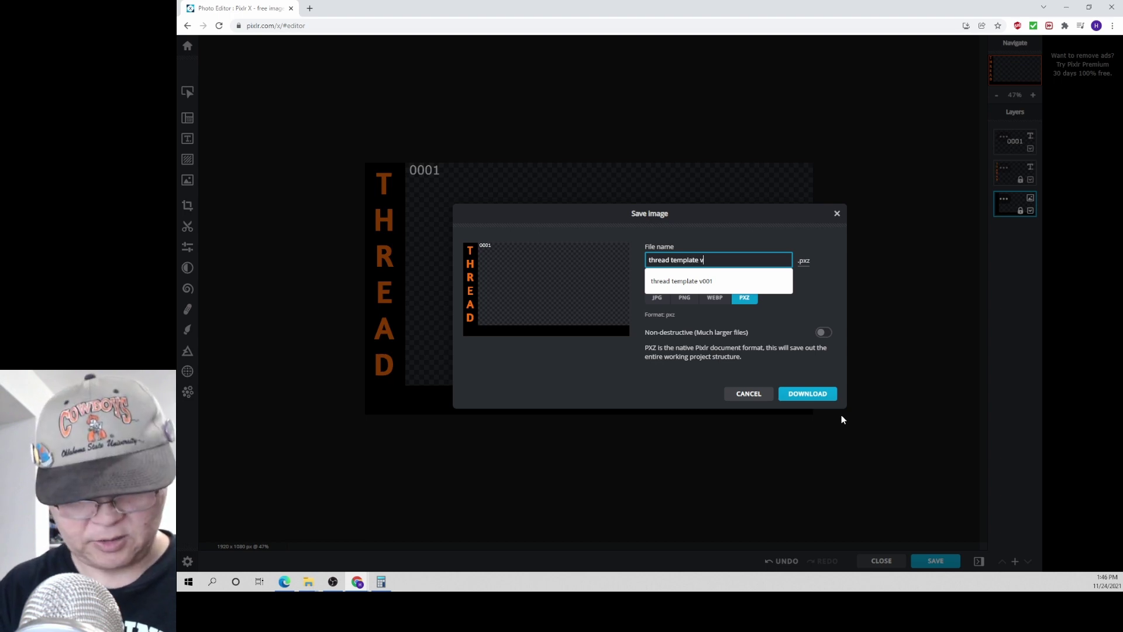
text(00)
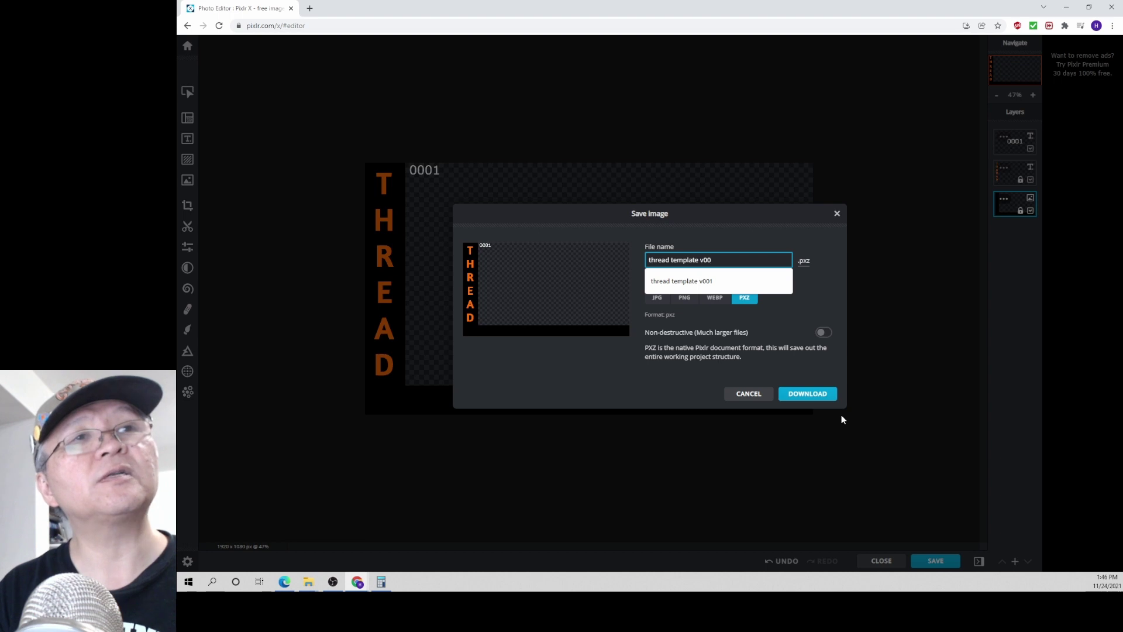
text(1)
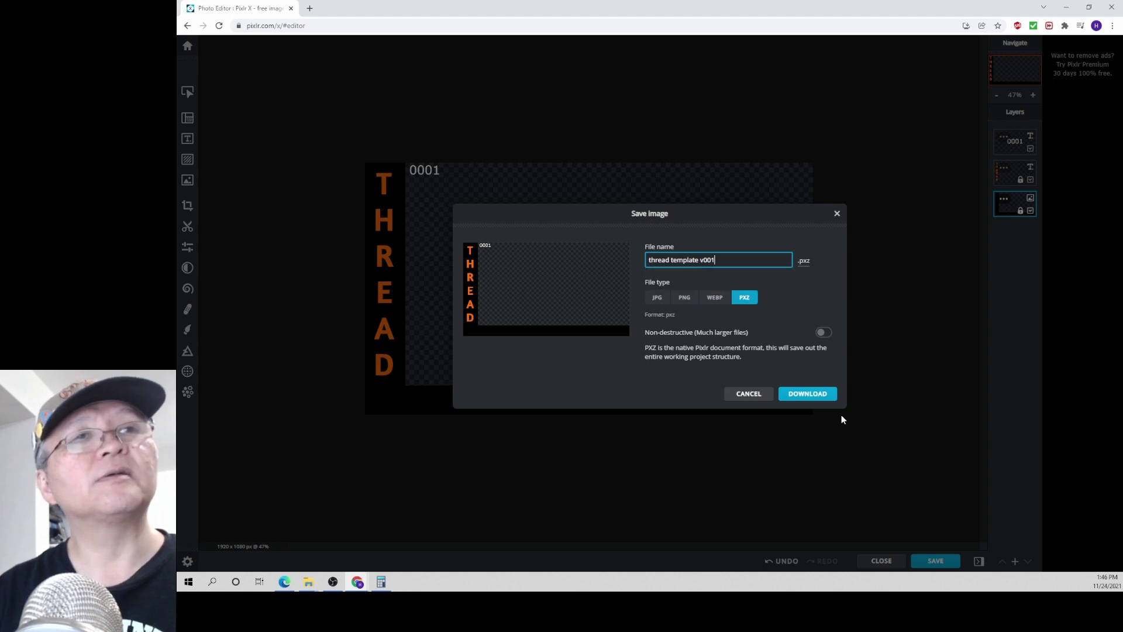
click(817, 397)
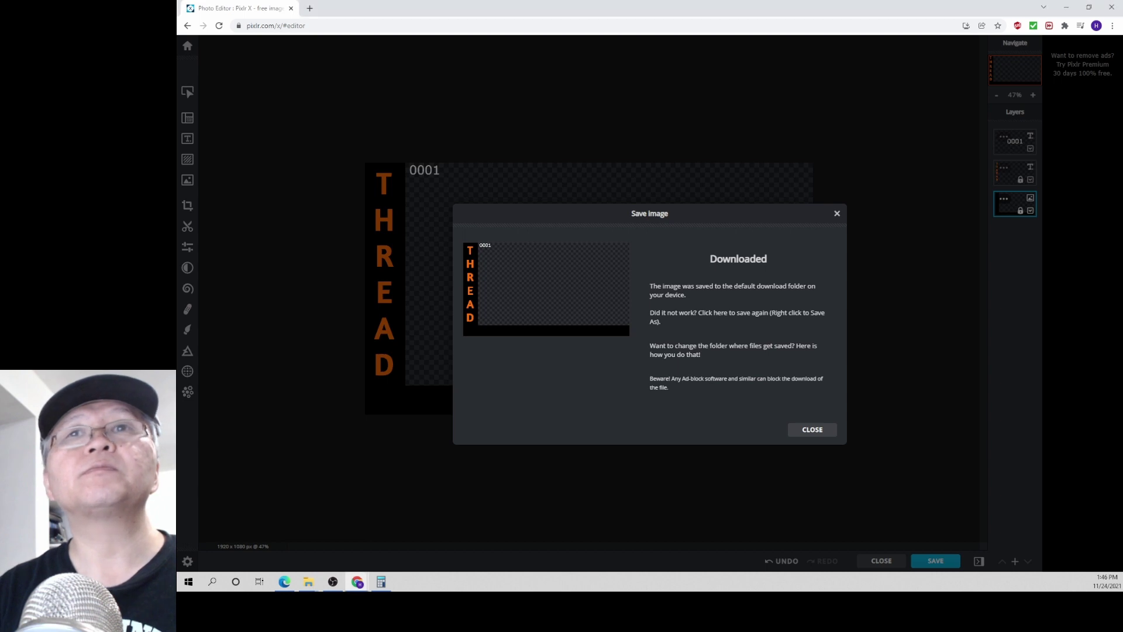
Check the Downloads folder for thread template v001.pxz, then return to the editor and dismiss the save dialog
key(super+e)
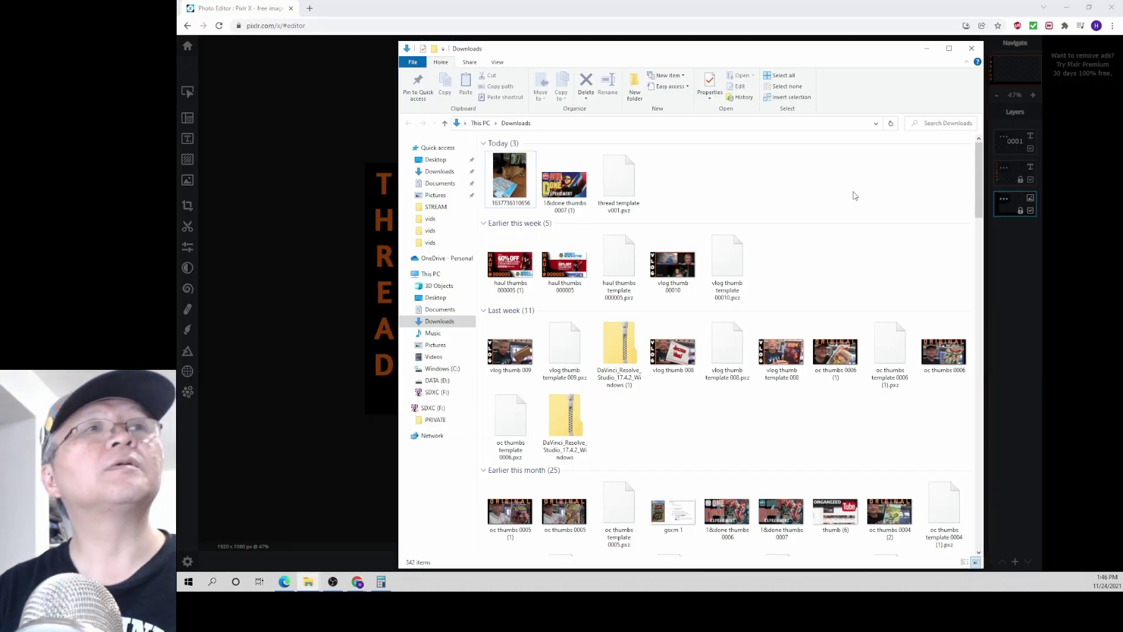
click(632, 196)
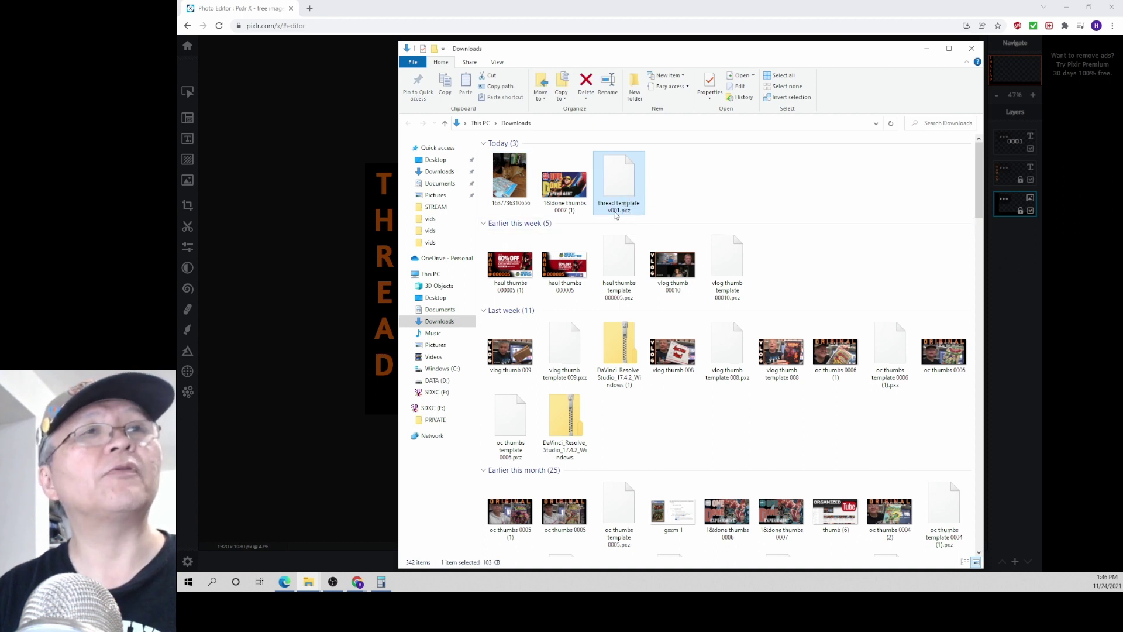
click(272, 264)
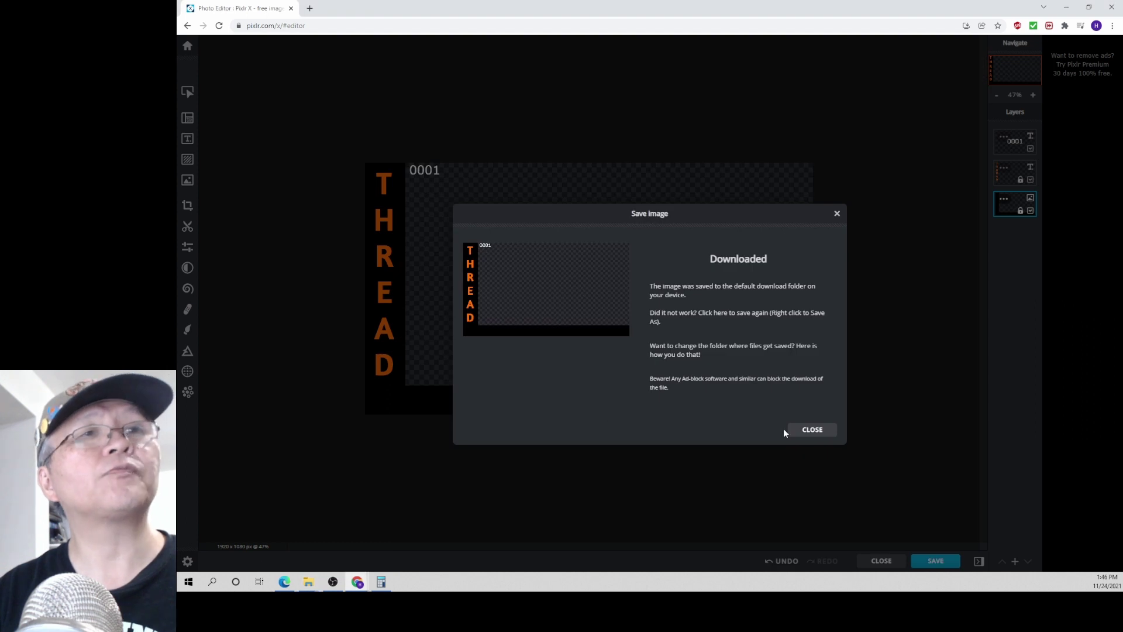
click(800, 430)
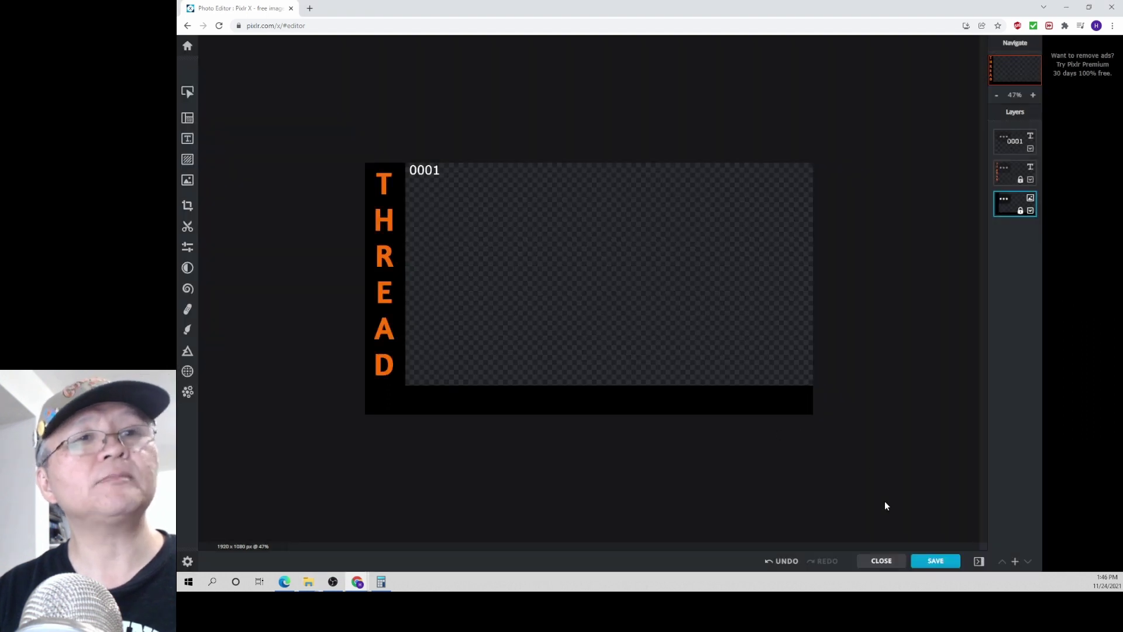
Remove the untitled THREAD project from the latest projects on the home page
click(178, 50)
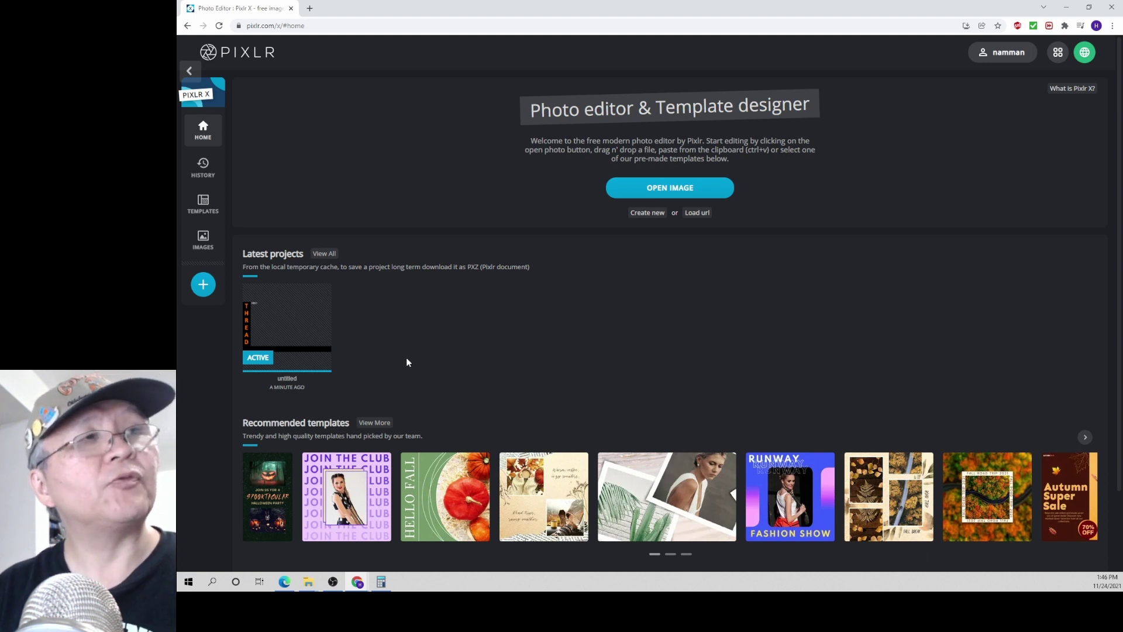
mouse_move(304, 331)
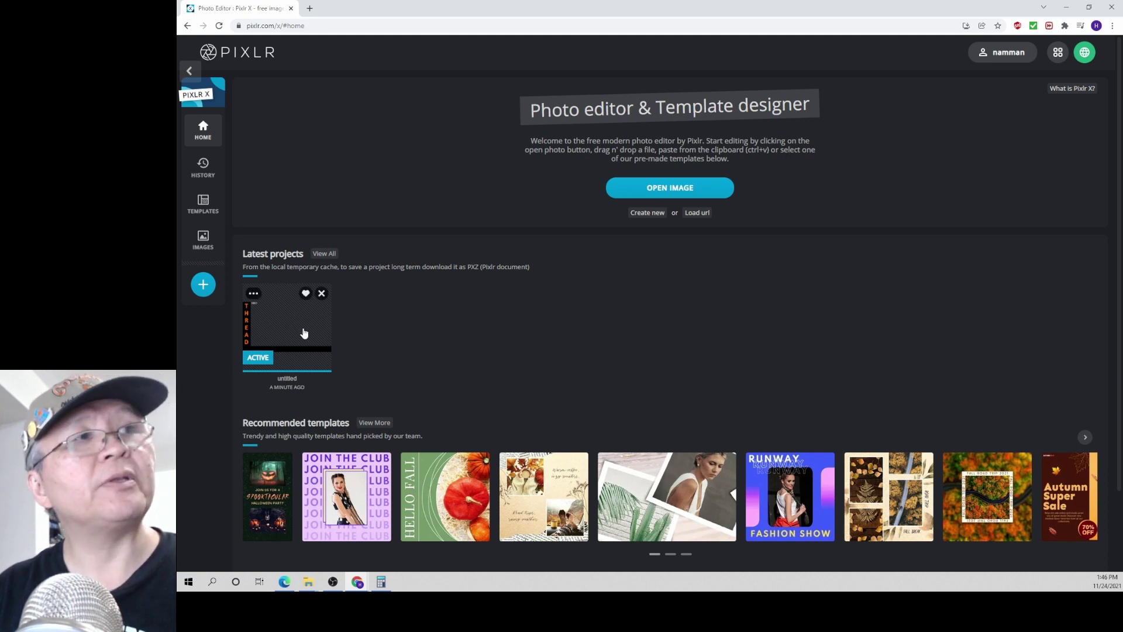
click(322, 294)
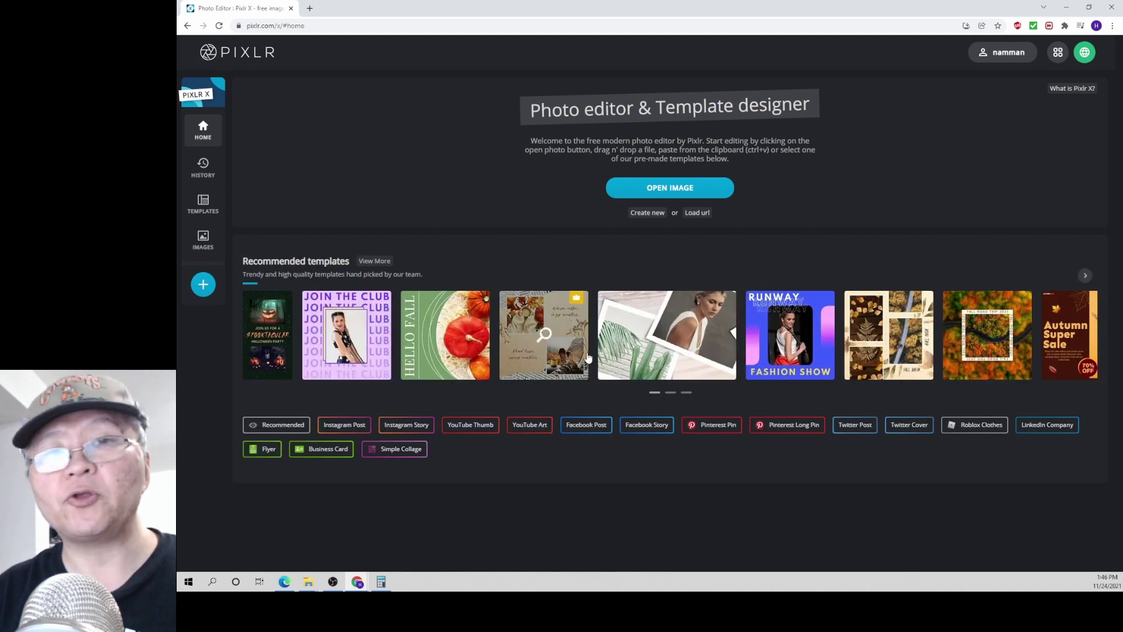
Open thread template v001.pxz from the Downloads folder
click(693, 198)
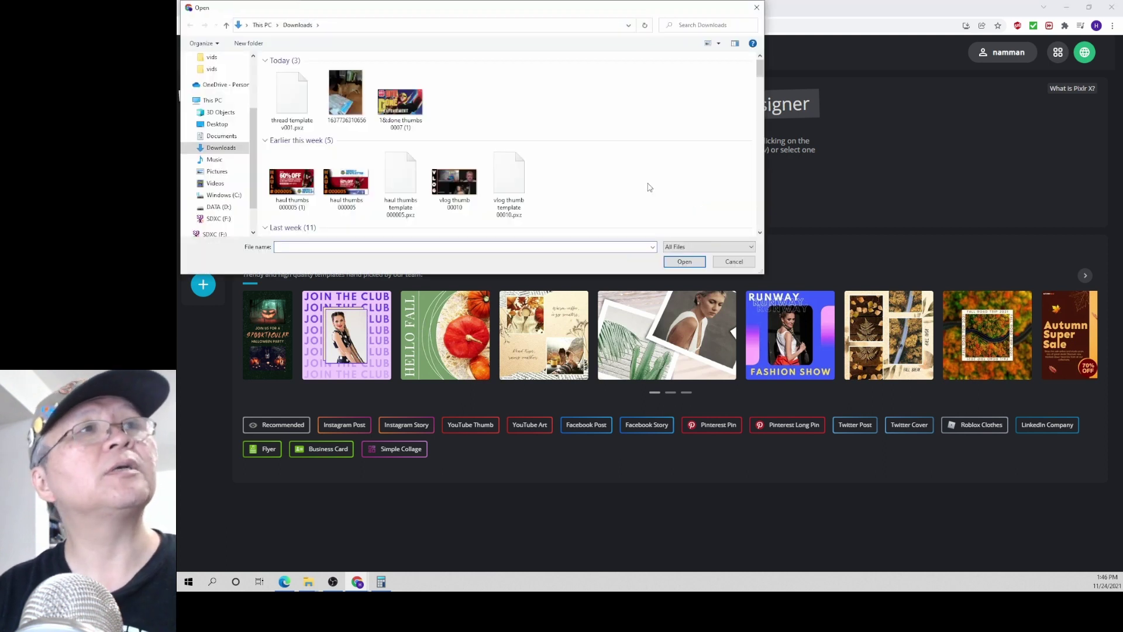
click(306, 125)
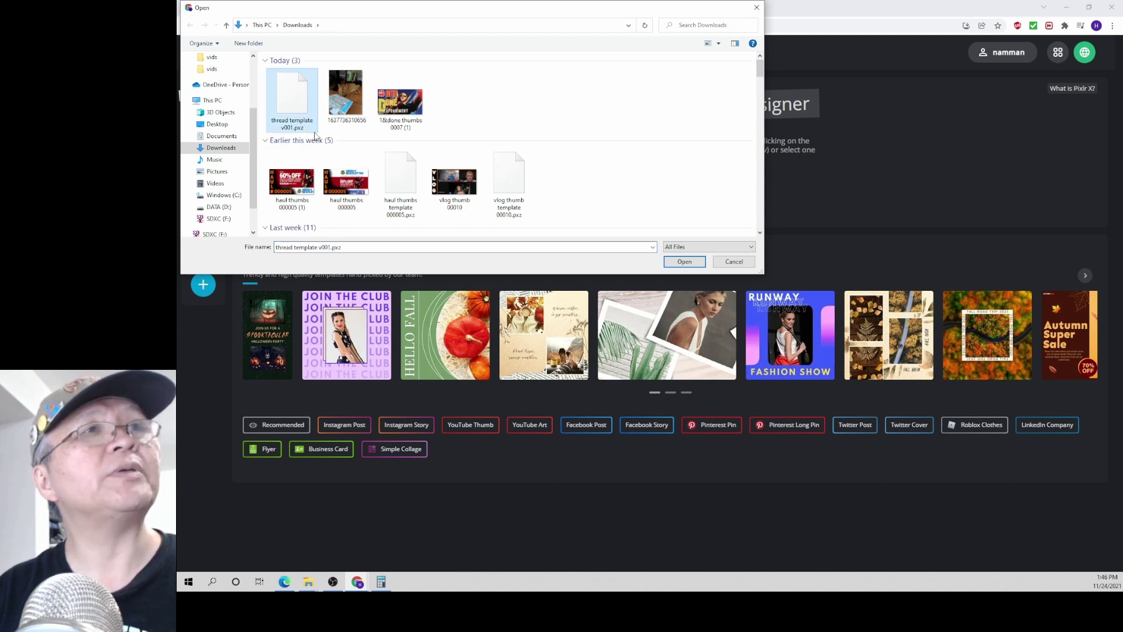
click(683, 261)
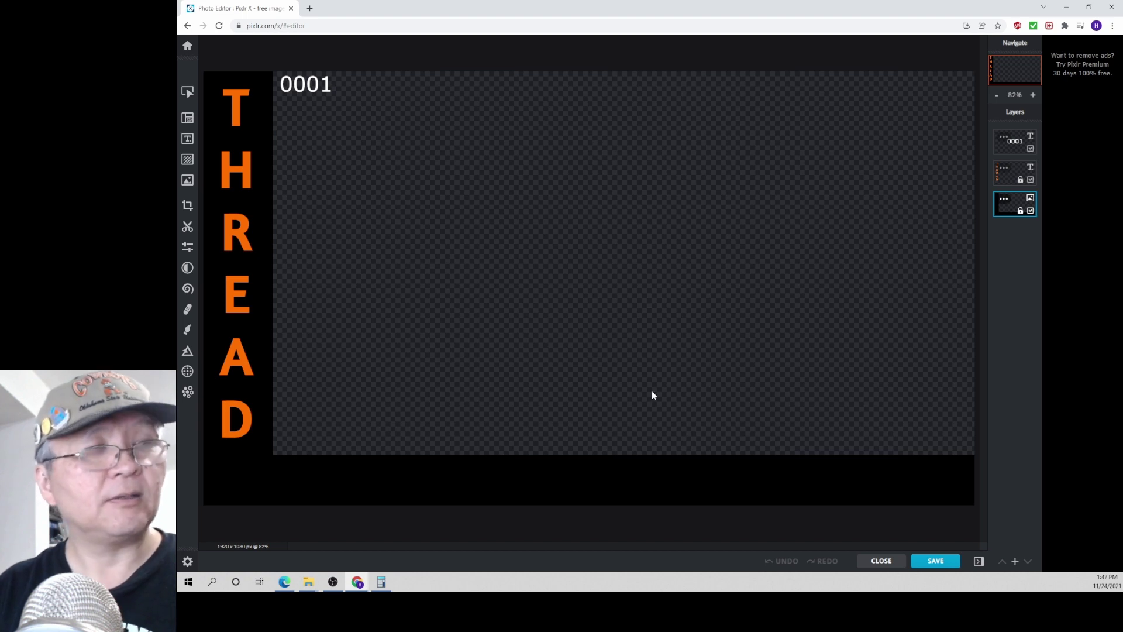
Add the dog photo 1637736310656.jpg from Downloads as a new image layer
scroll(653, 395, down, 1)
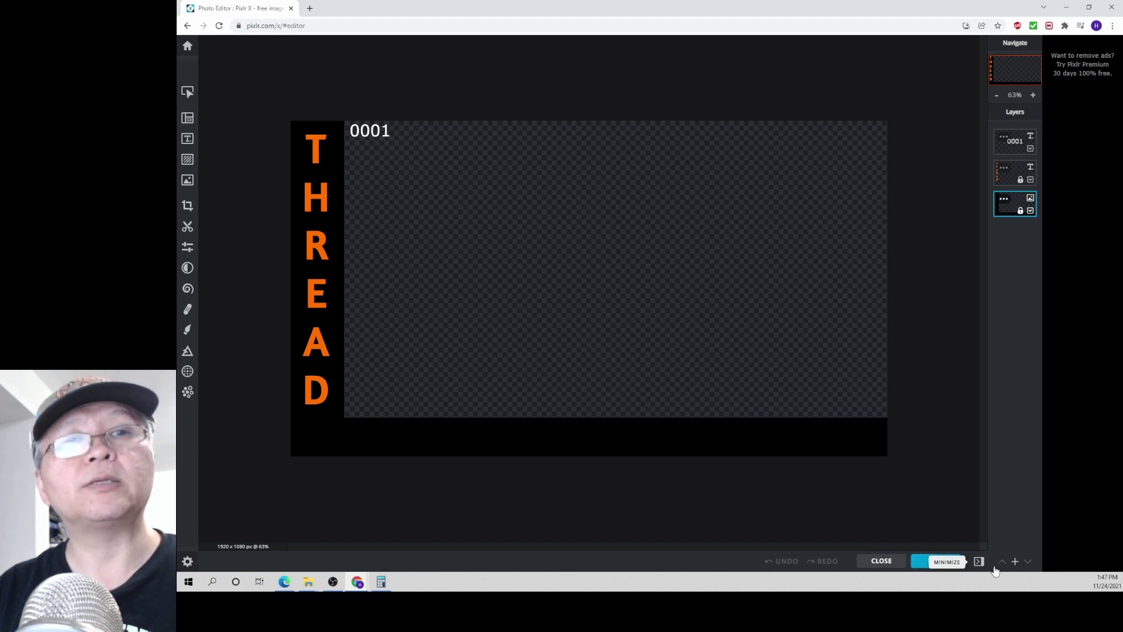
click(1015, 563)
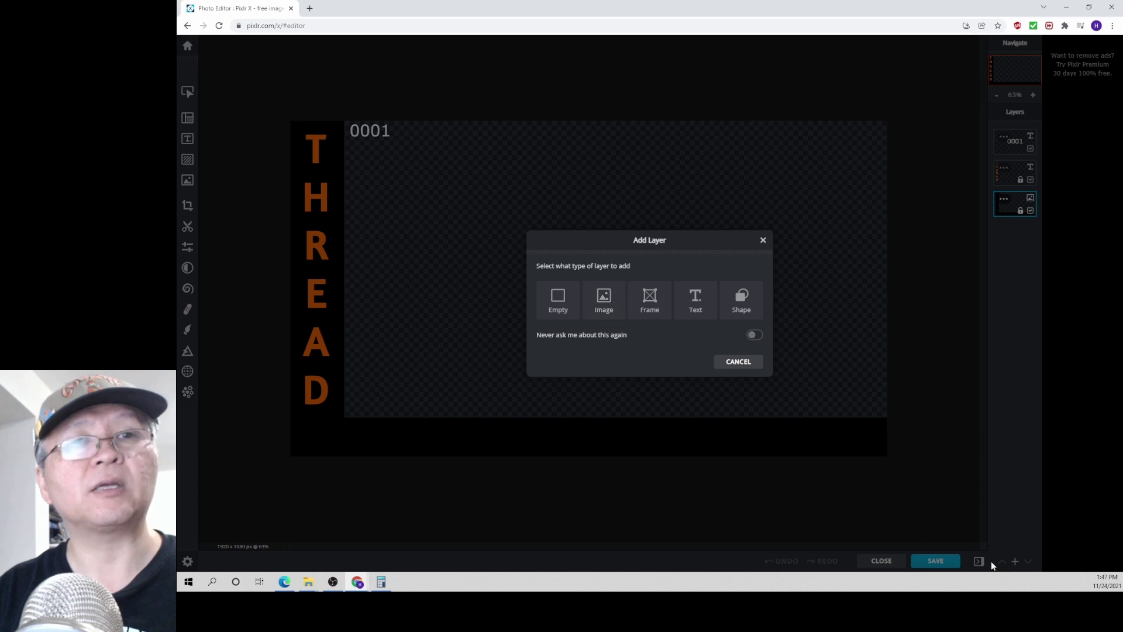
click(611, 303)
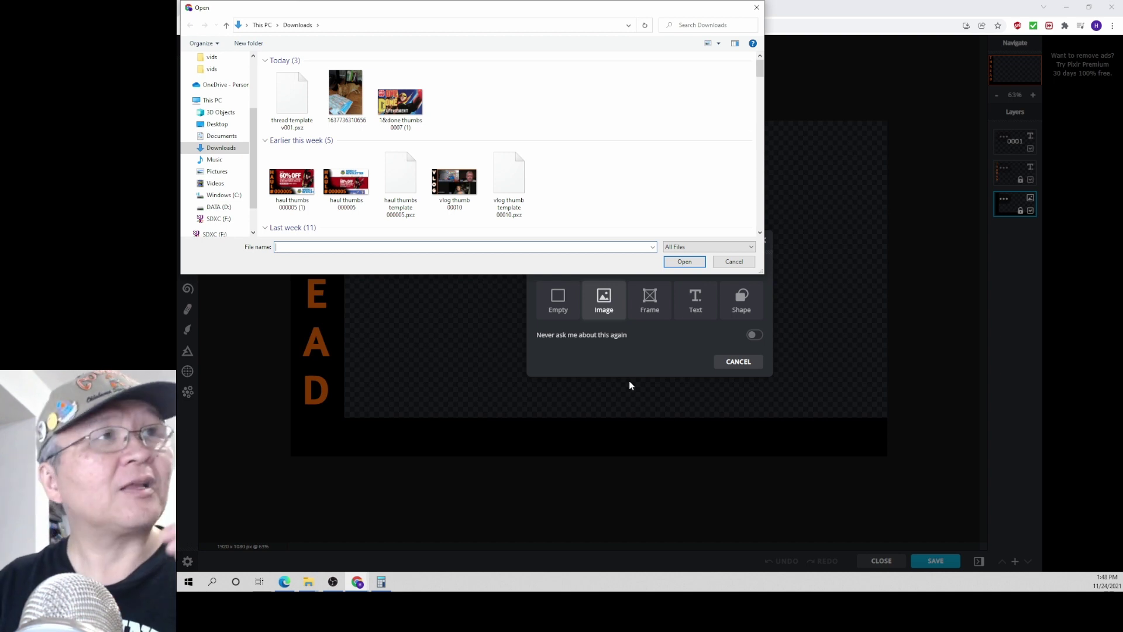
double_click(364, 120)
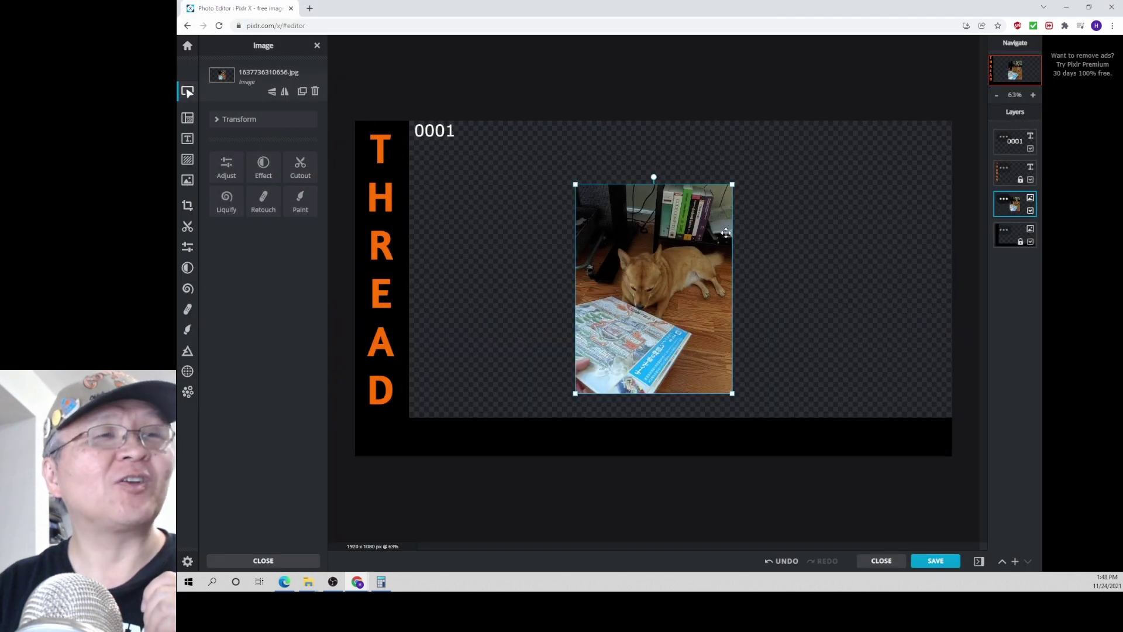
Enlarge the dog photo past the canvas's upper edge and move its layer below the locked black band layer
drag(732, 185, 825, 60)
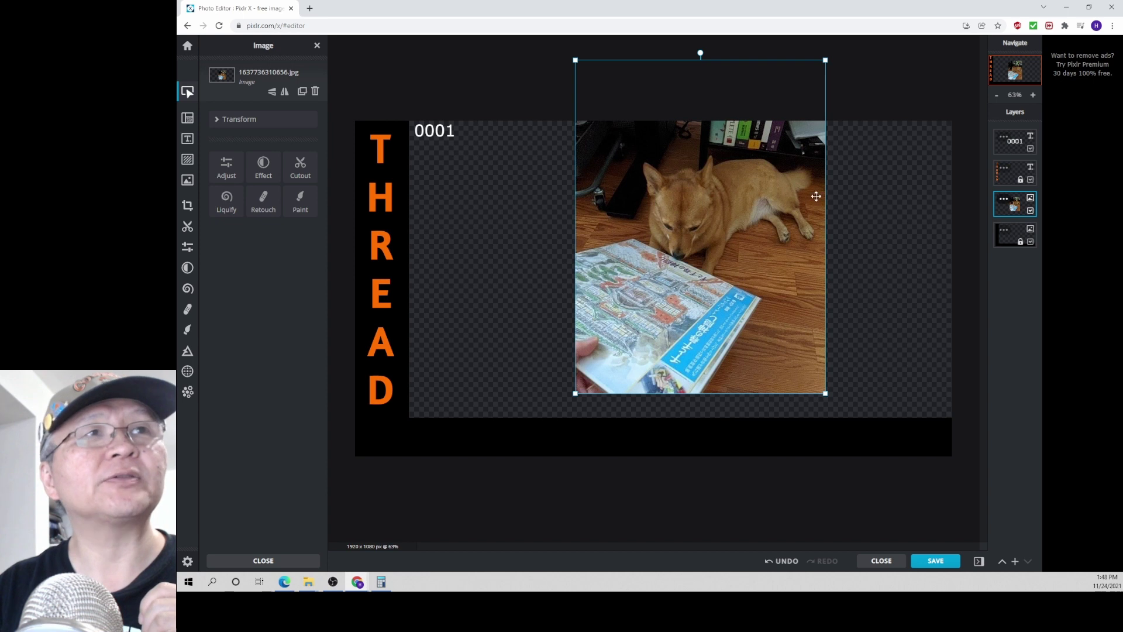
drag(1014, 205, 1012, 258)
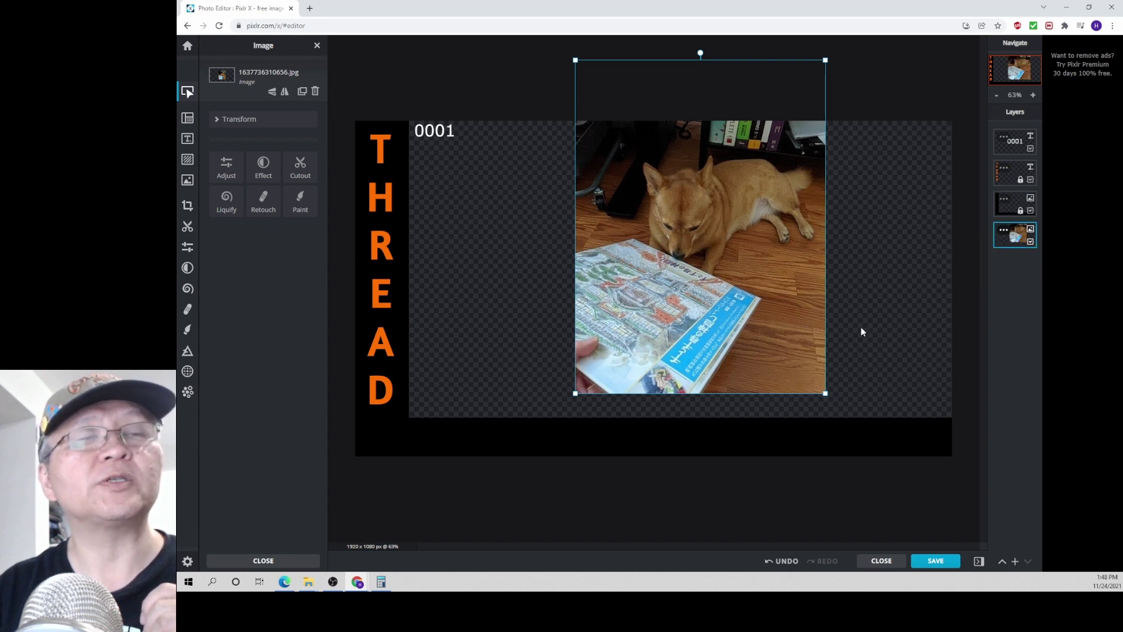
Enlarge and reposition the dog photo until it fills the whole transparent area beside and above the black bands, then deselect it
drag(823, 392, 898, 490)
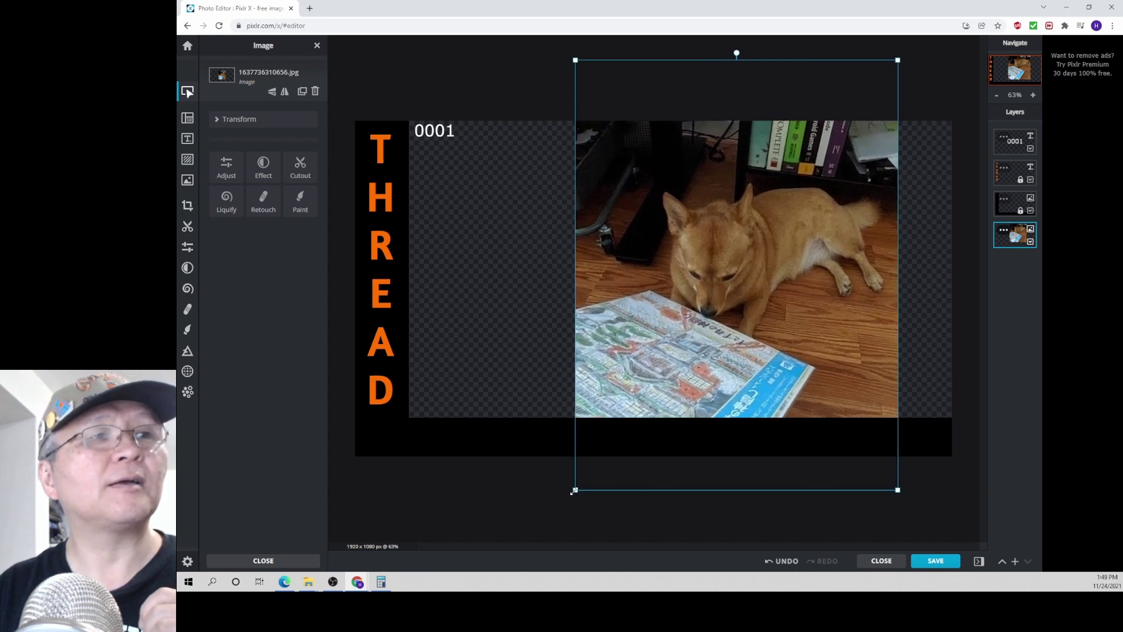
drag(576, 492, 509, 514)
scroll(607, 489, down, 4)
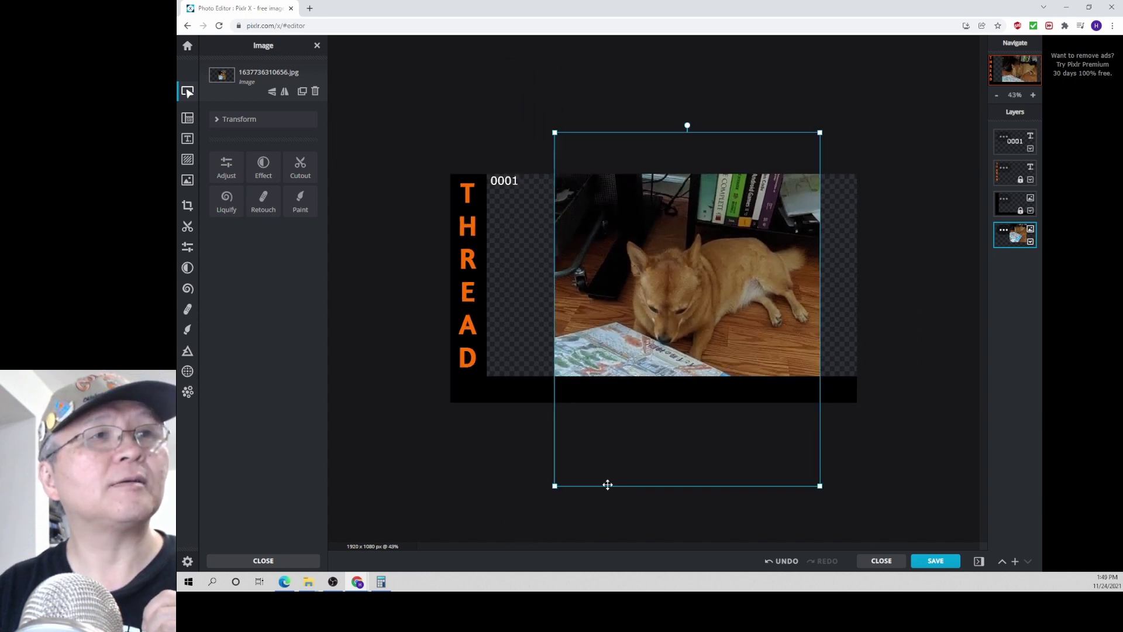
drag(533, 450, 531, 451)
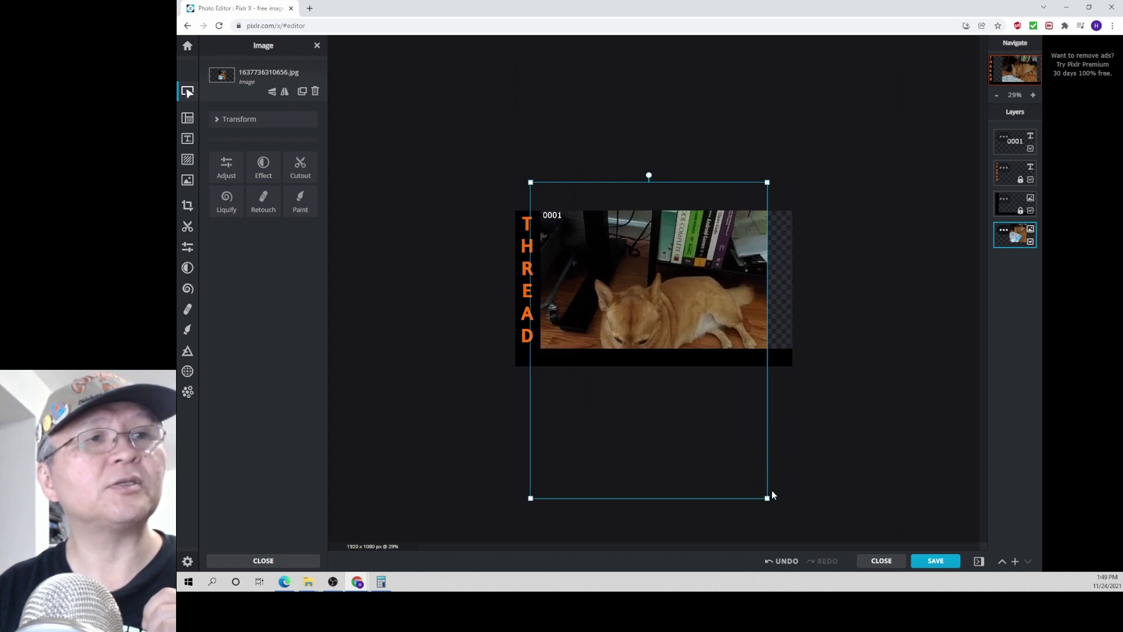
drag(767, 498, 727, 436)
click(447, 437)
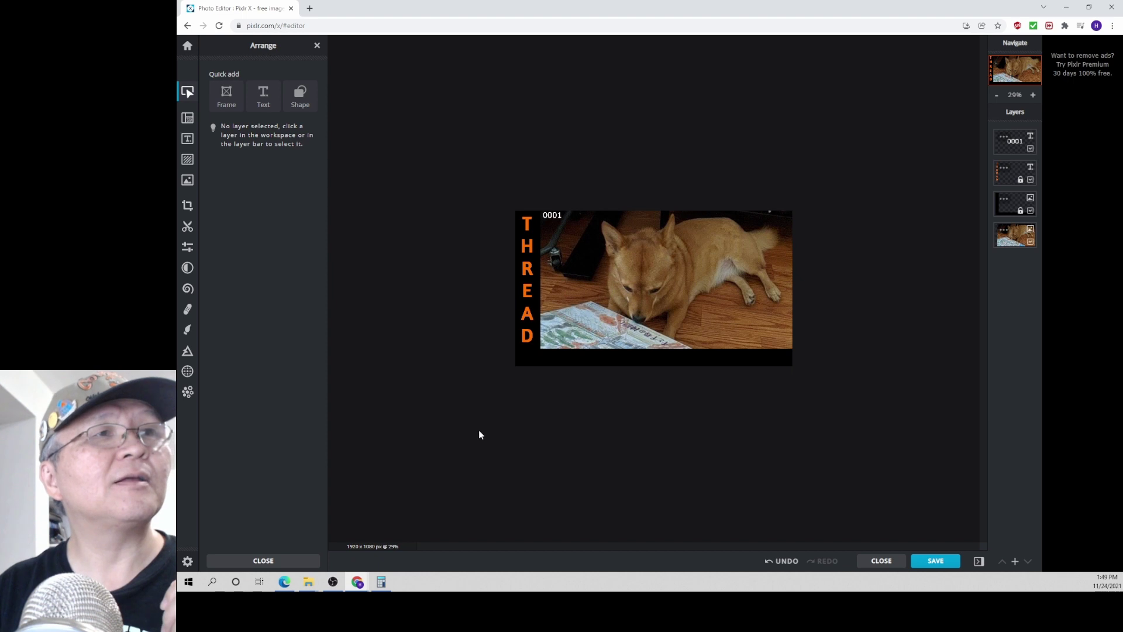
Export the dog thumbnail as a JPG named thread thumbnail 0001 with the quality set to 100%, and download it
scroll(526, 435, up, 1)
scroll(553, 438, down, 2)
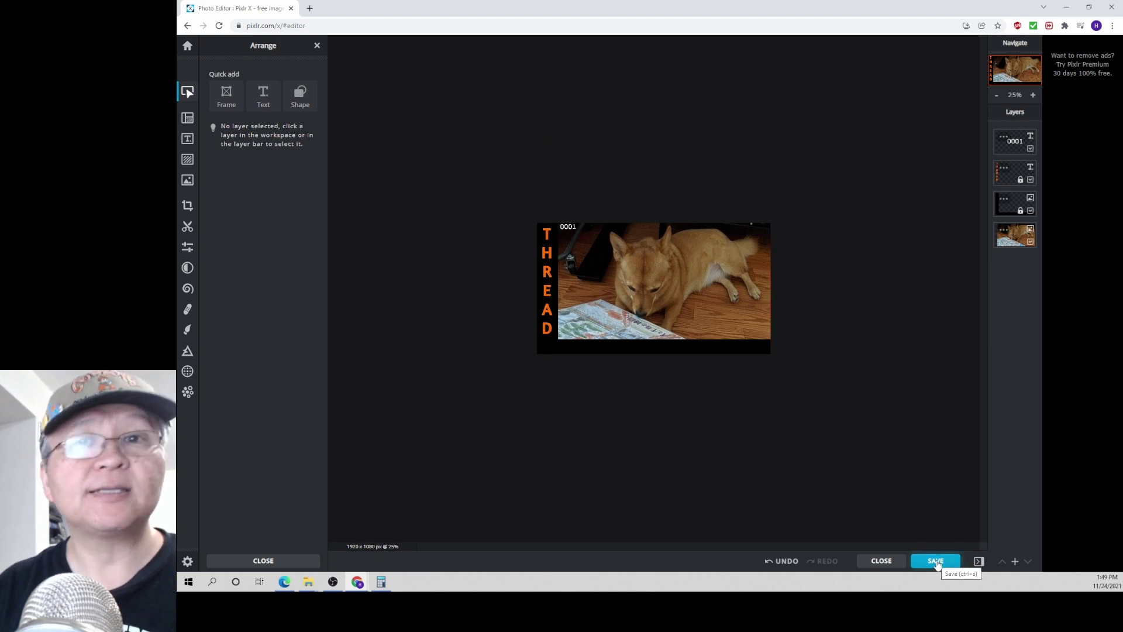
click(936, 560)
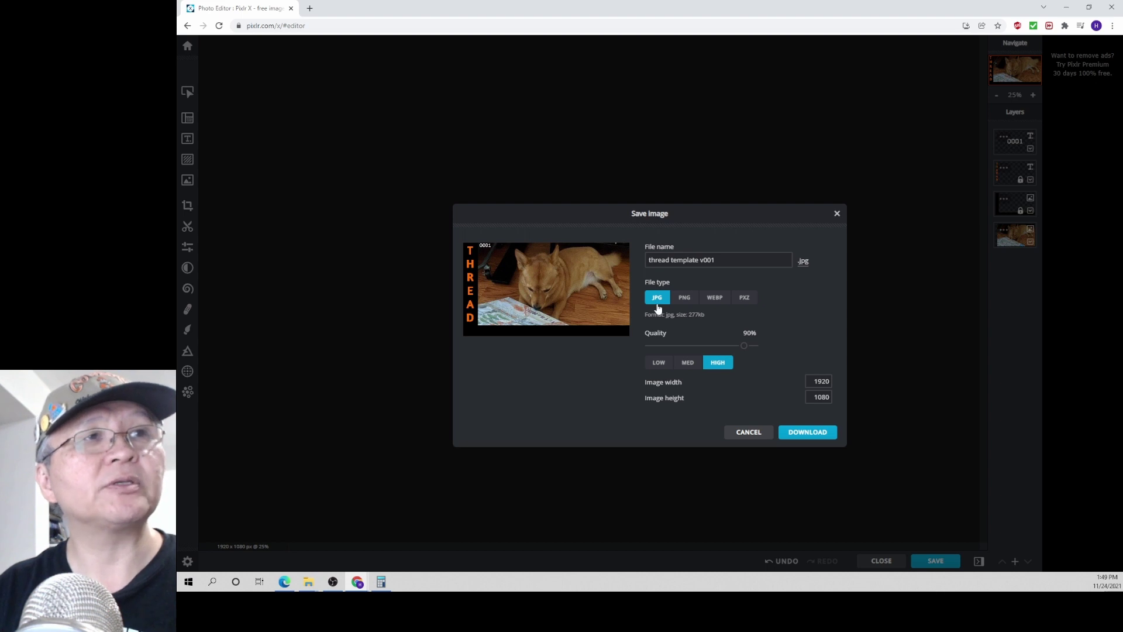
click(735, 264)
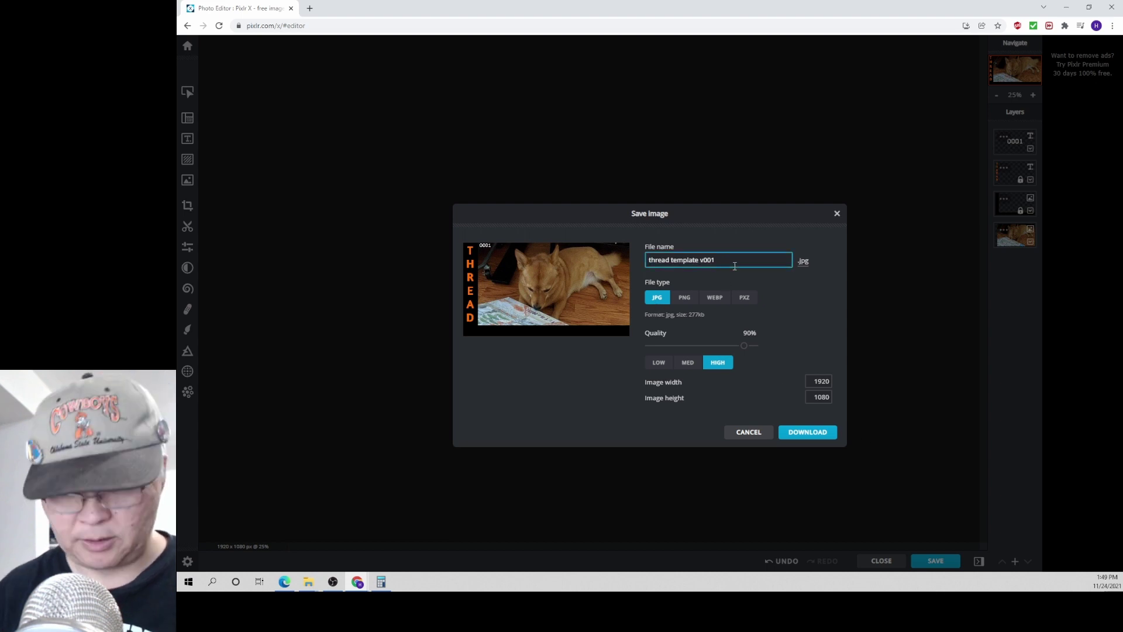
key(BackSpace)
key(BackSpace)
key(BackSpace)
key(BackSpace)
key(BackSpace)
key(BackSpace)
key(BackSpace)
key(BackSpace)
key(BackSpace)
key(BackSpace)
key(BackSpace)
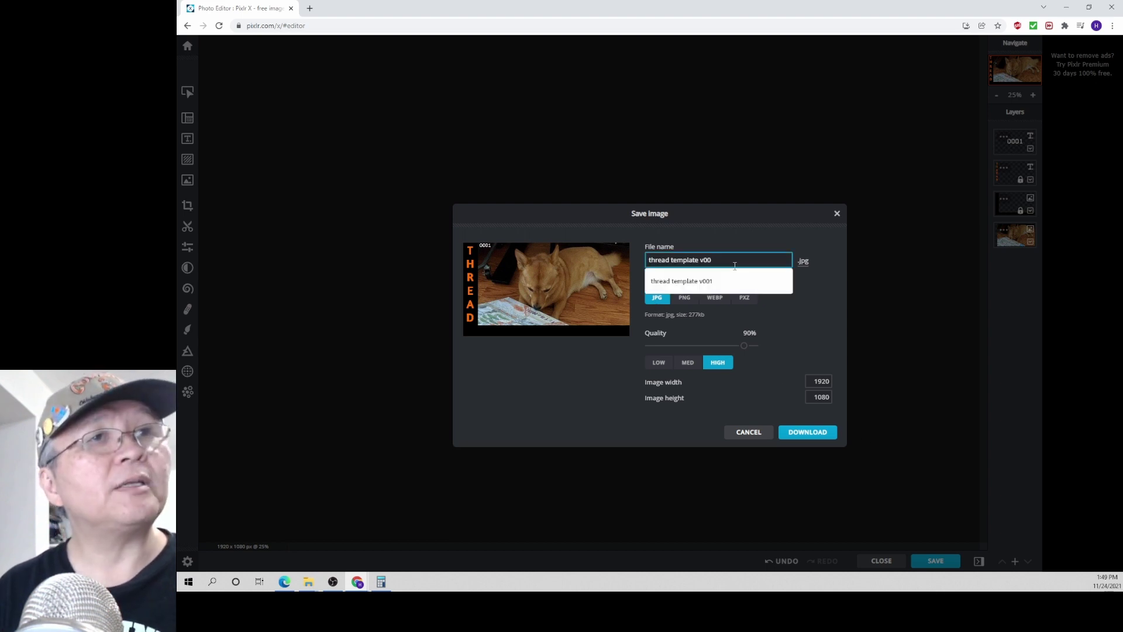
key(BackSpace)
key(BackSpace)
key(BackSpace)
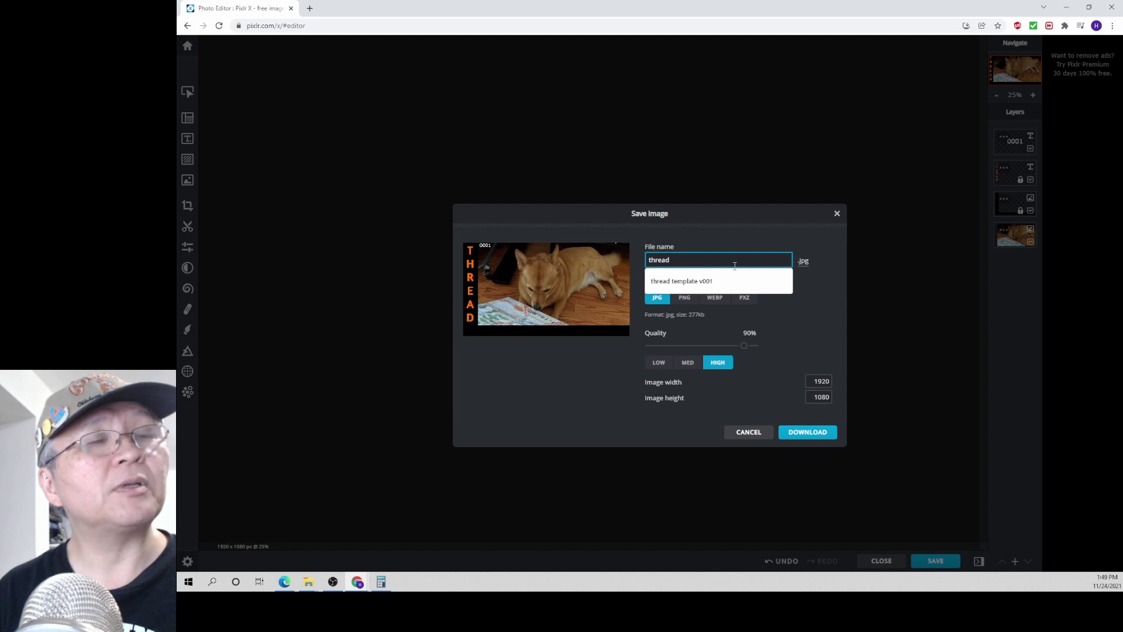
text(t)
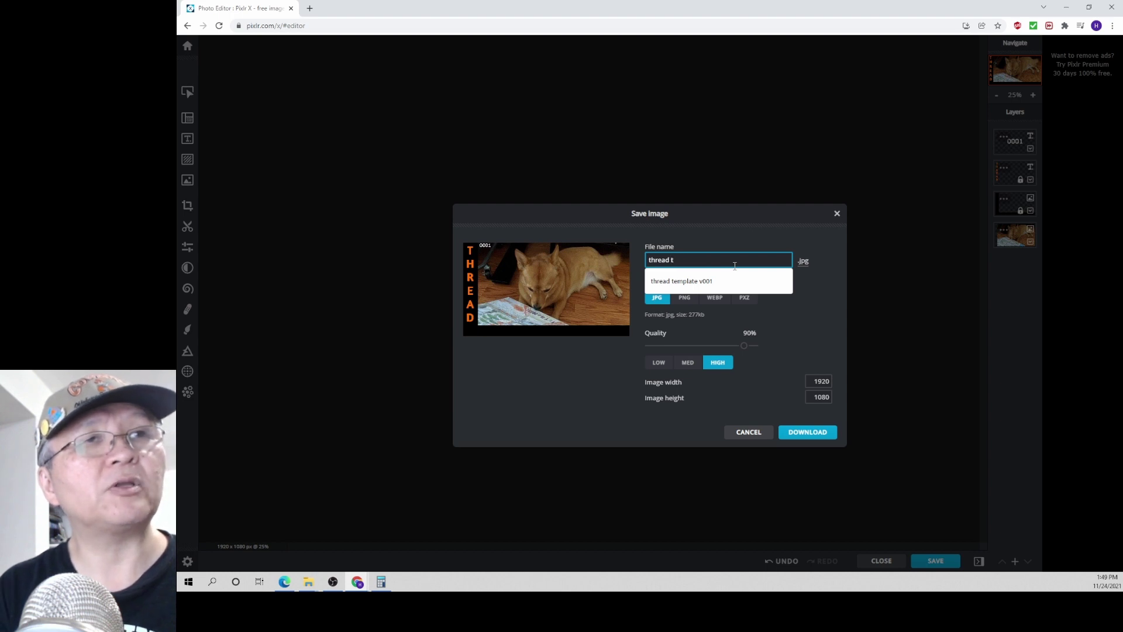
text(humb)
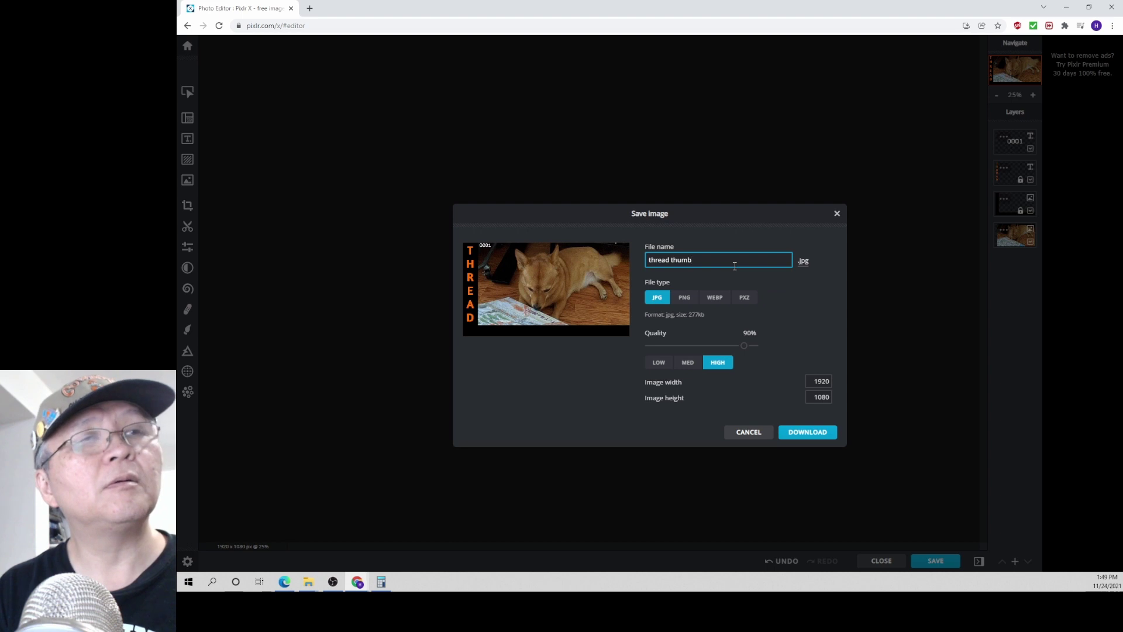
text(nail)
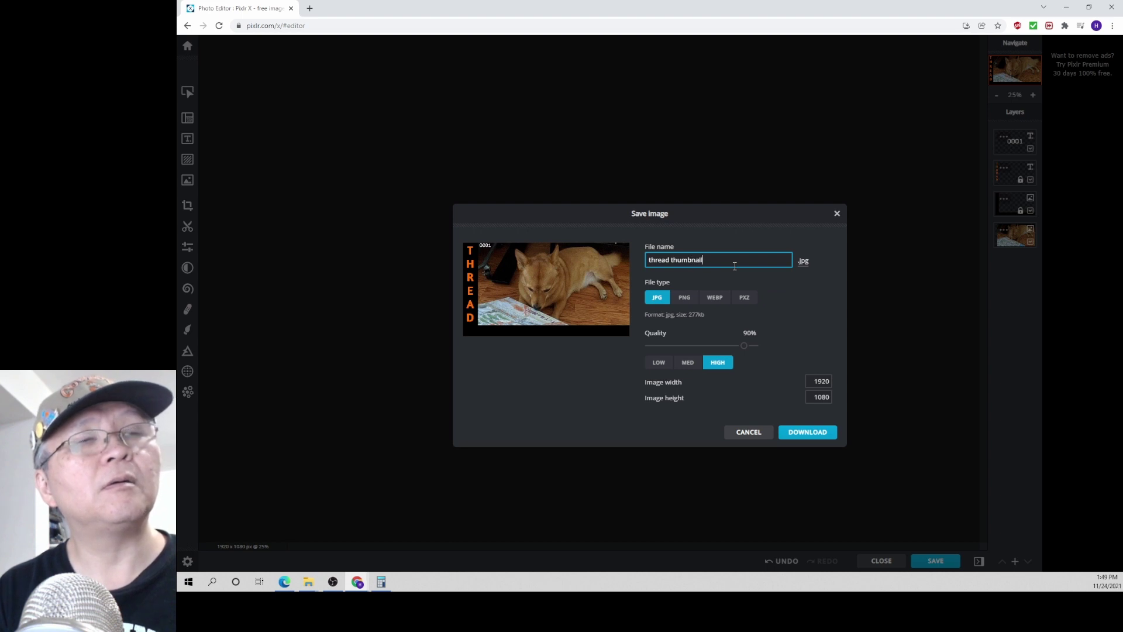
text( 0001)
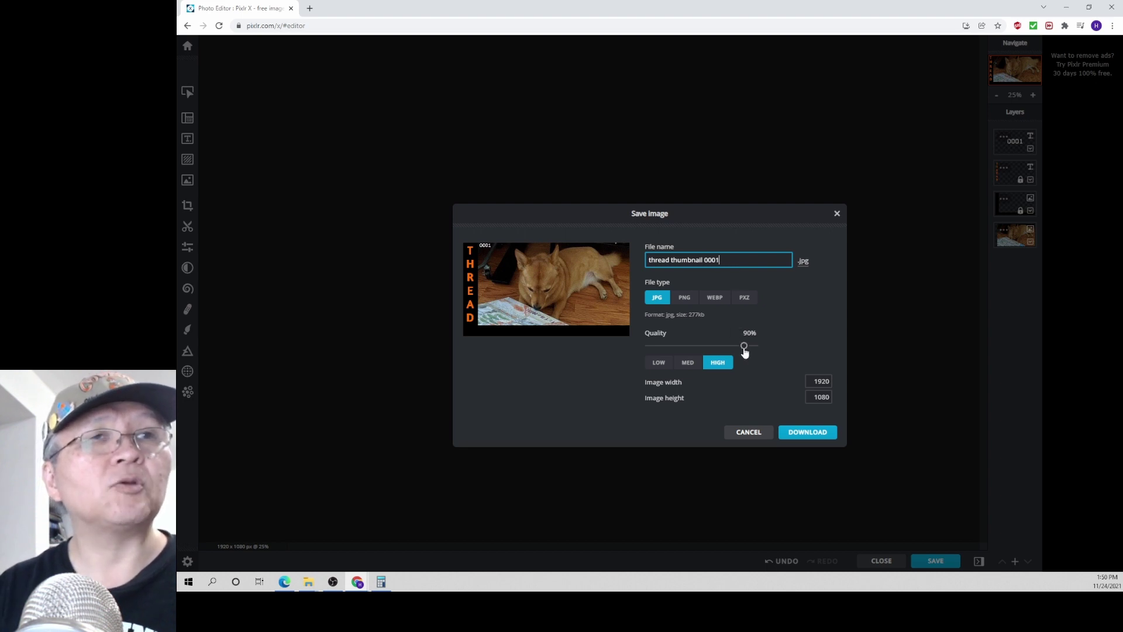
drag(744, 347, 777, 354)
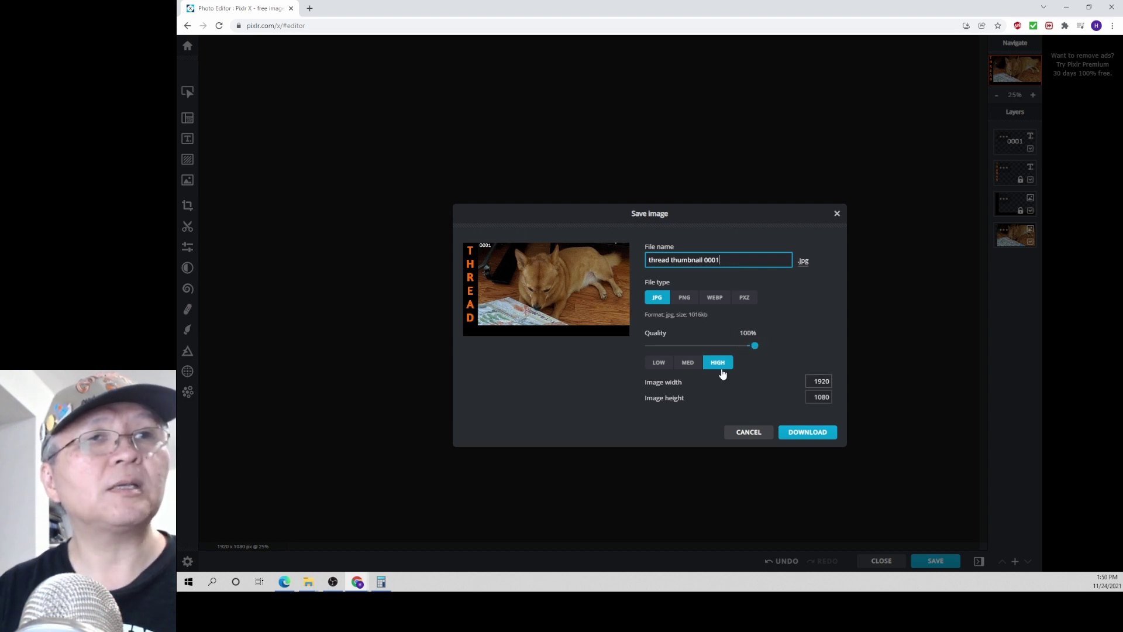
click(799, 435)
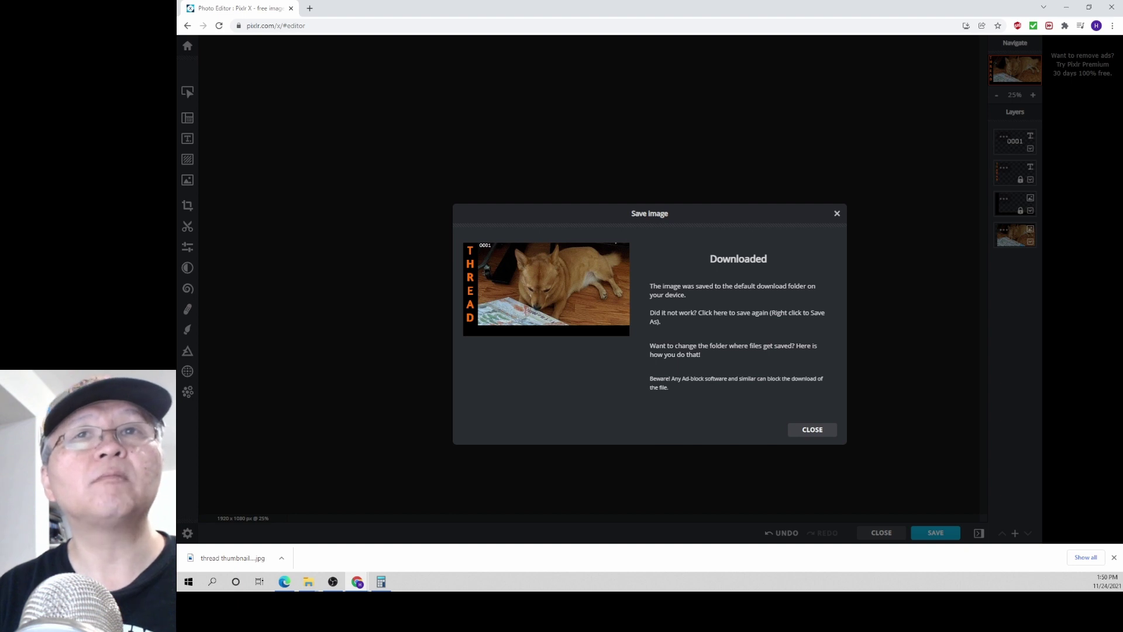
Switch to the Downloads folder, open thread thumbnail 0001 in Photos, examine it at full screen, and close it
key(alt+Tab)
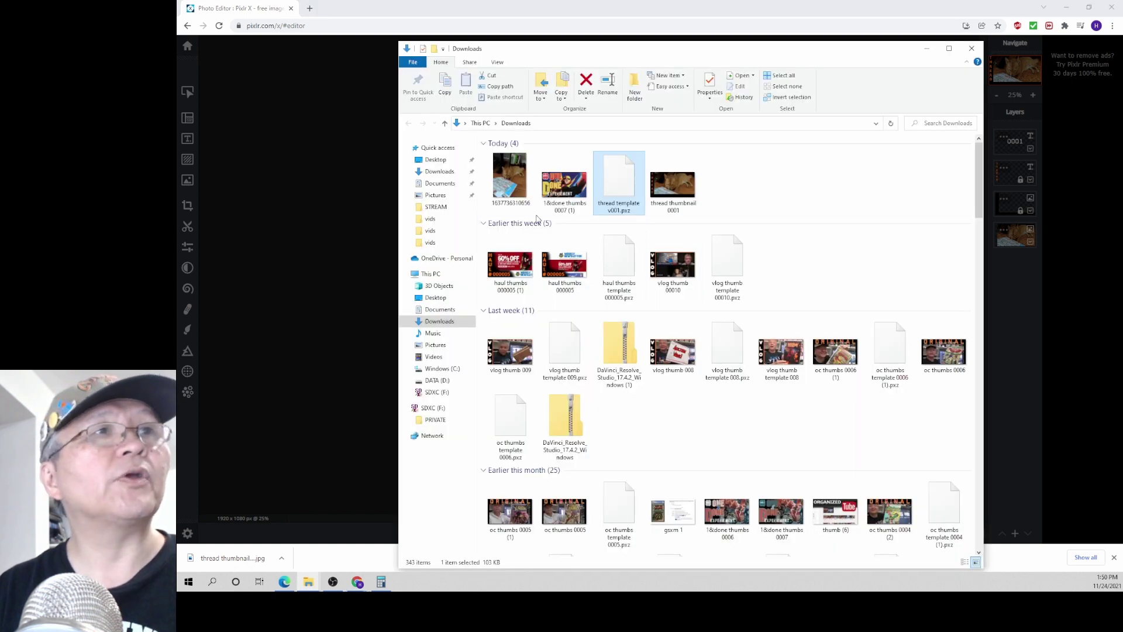
double_click(668, 196)
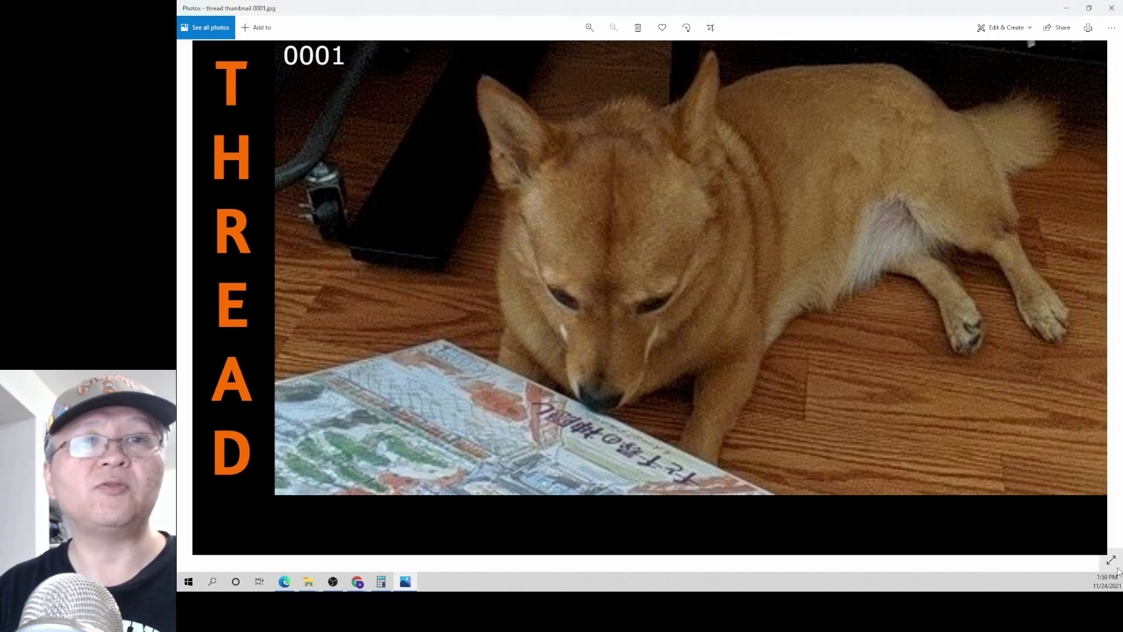
click(1110, 560)
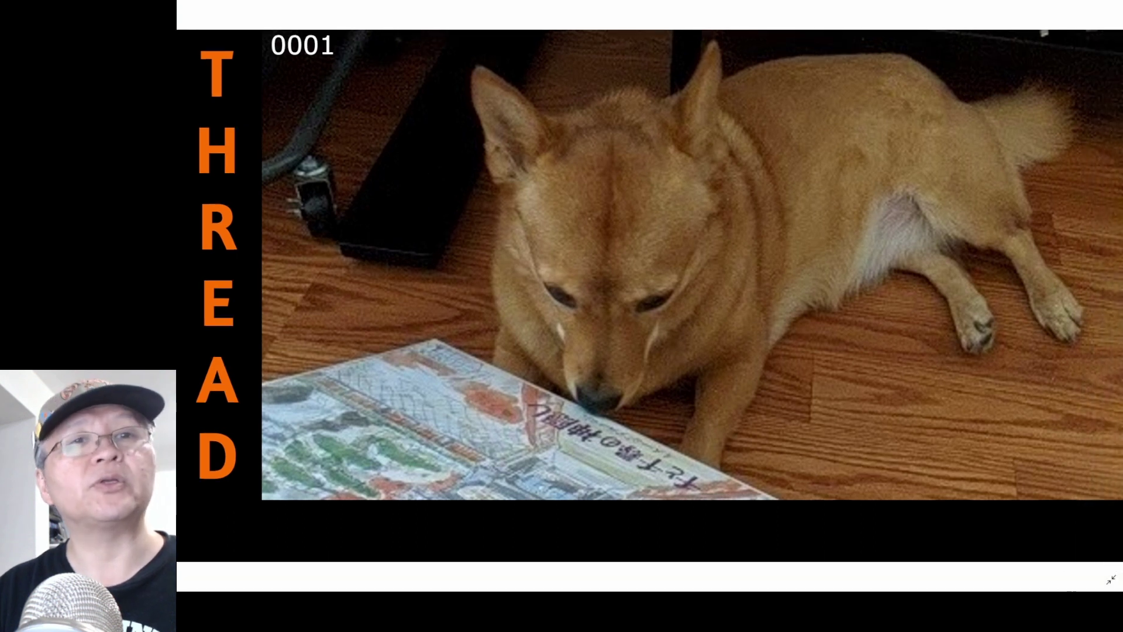
click(1110, 579)
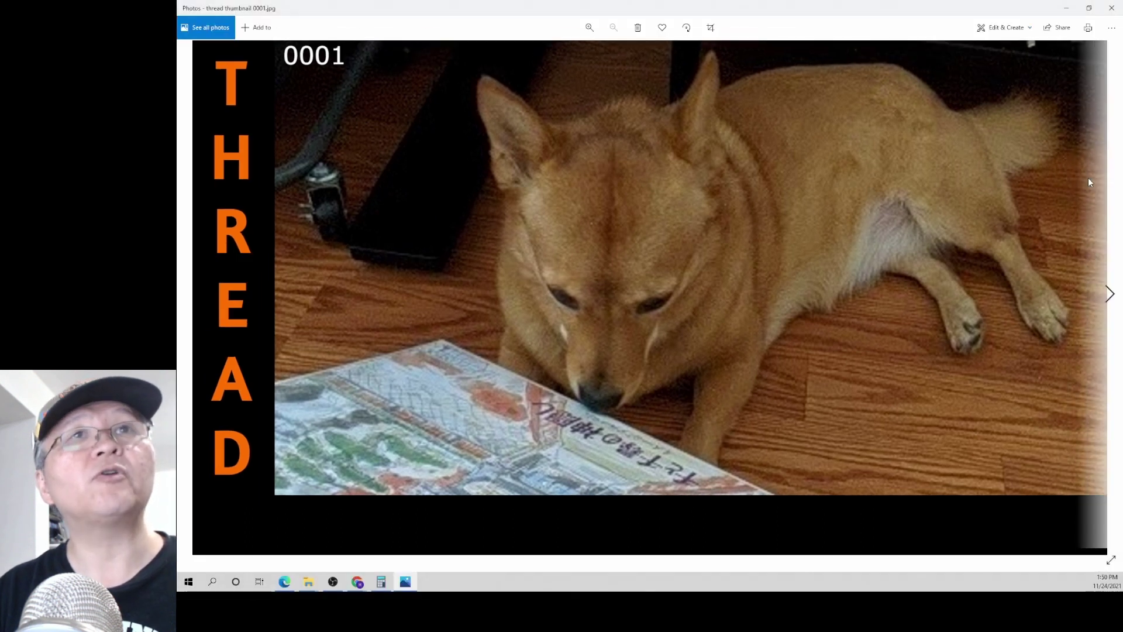
click(1111, 7)
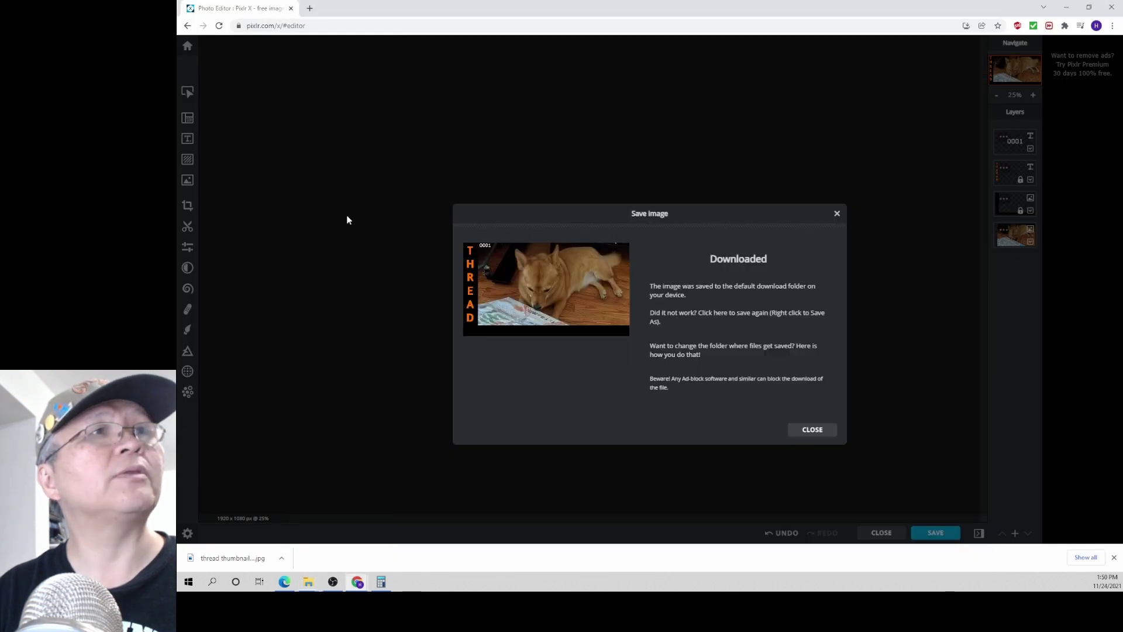
Dismiss the finished download dialog in Pixlr X and return to the home page
click(347, 215)
click(814, 430)
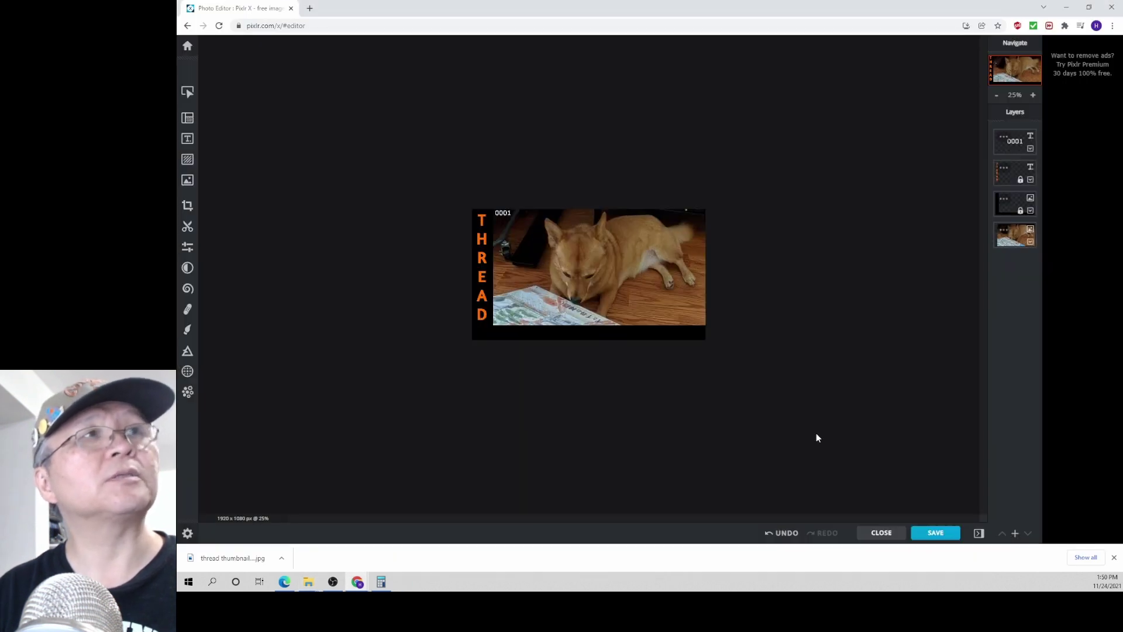
click(196, 52)
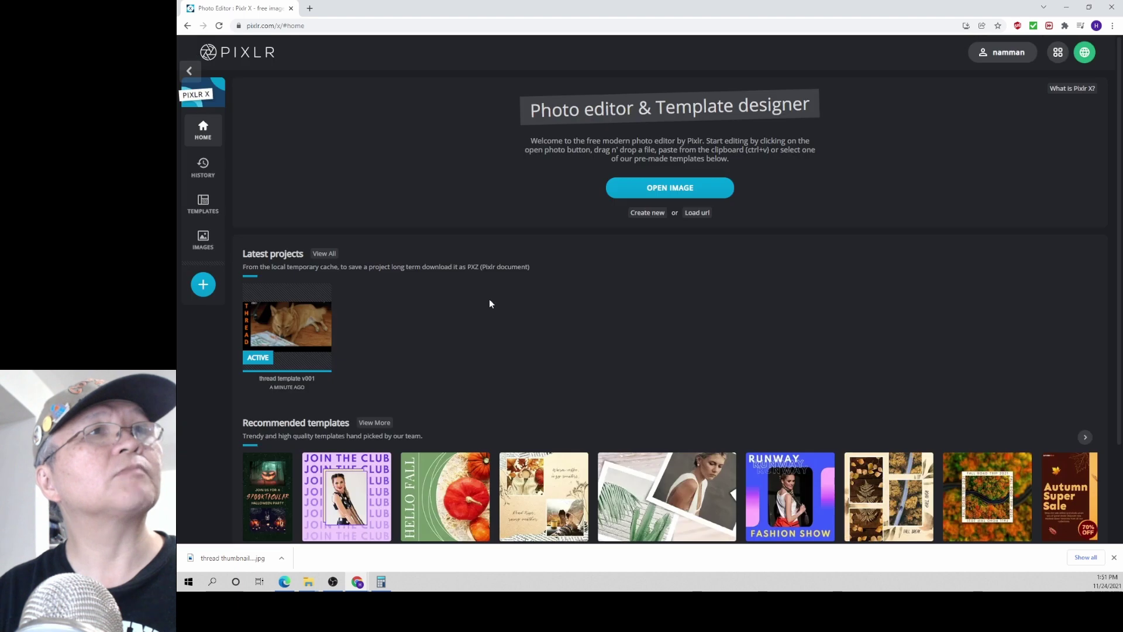